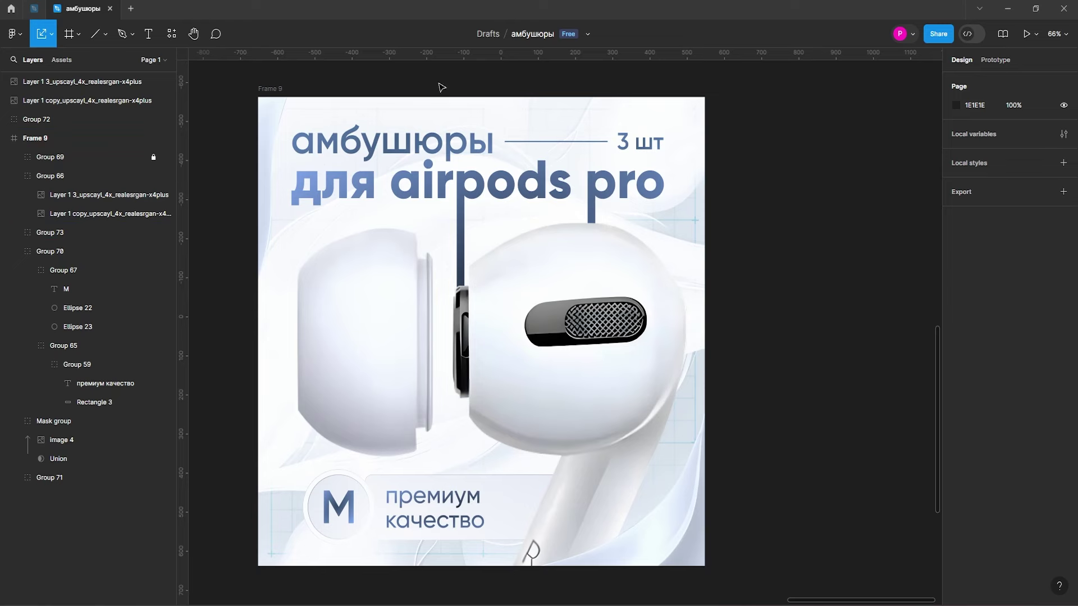
# Switch to the project folder and preview the white wave background texture, the Layer 1 wave image and the Group 72 grid
pyautogui.scroll(-1, 681, 217)
pyautogui.hscroll(-1, 680, 217)
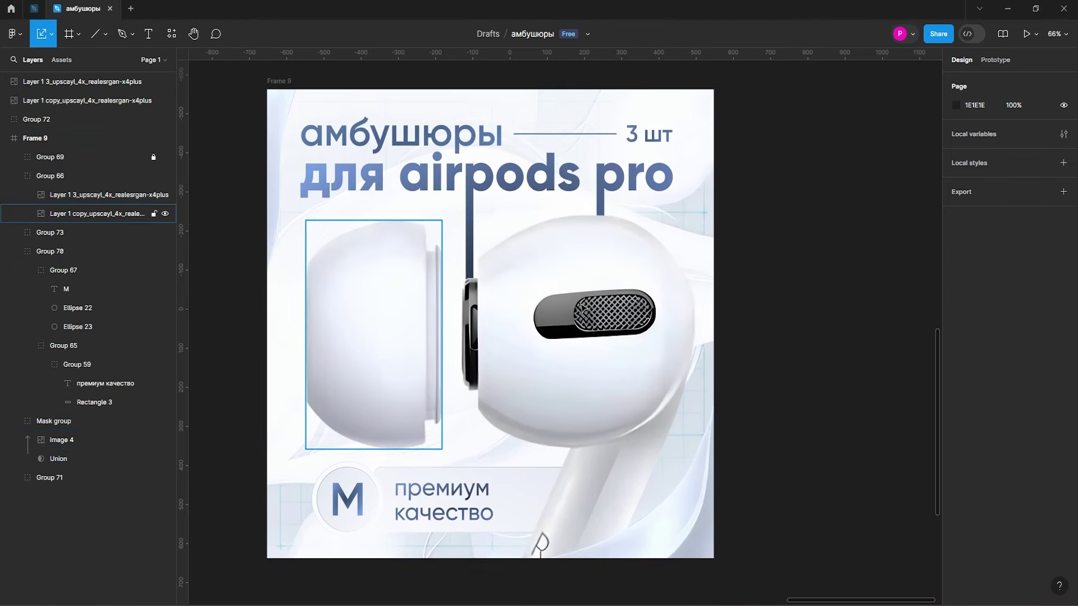
pyautogui.moveTo(595, 592)
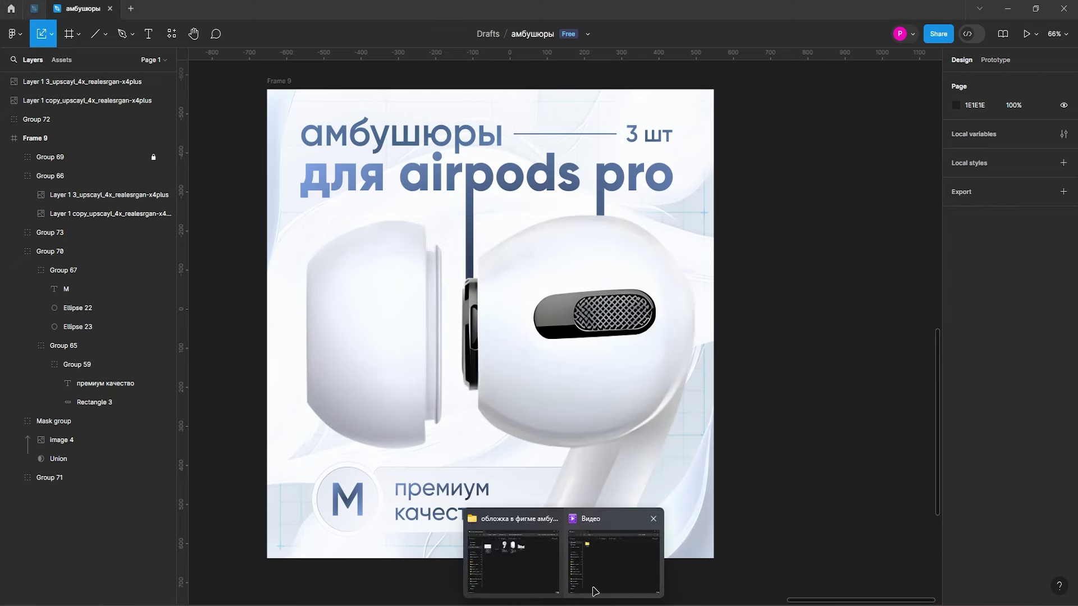
pyautogui.click(514, 556)
pyautogui.click(343, 225)
pyautogui.press('space')
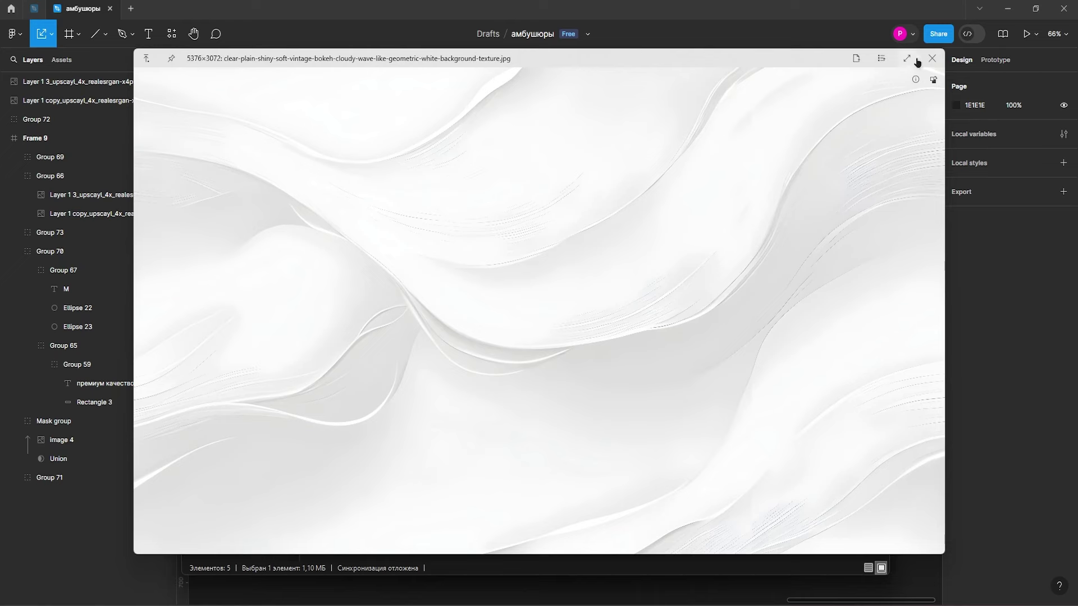
pyautogui.click(932, 58)
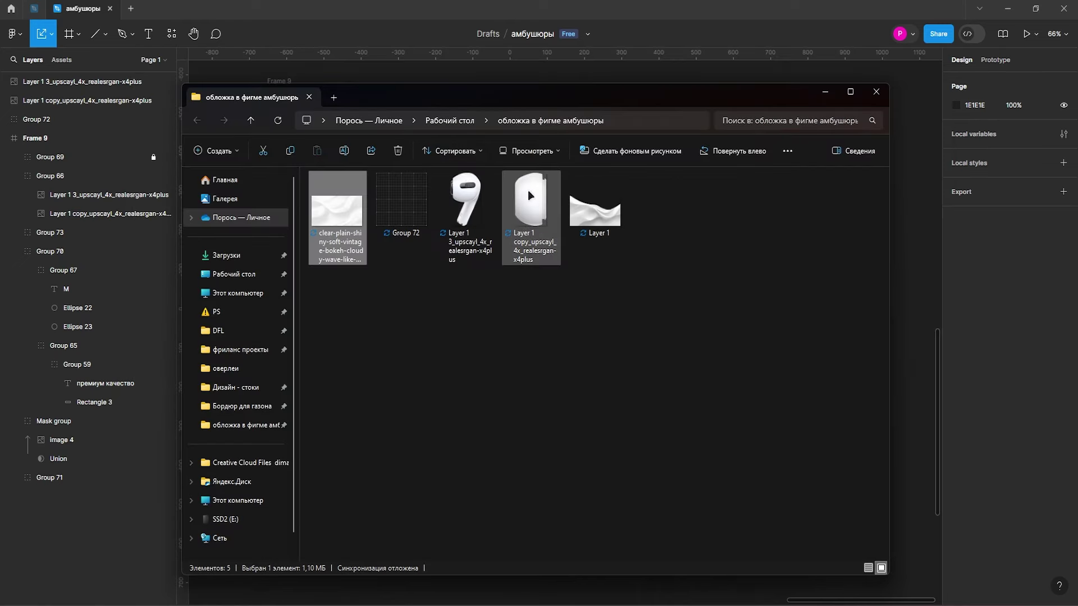
pyautogui.click(595, 204)
pyautogui.press('space')
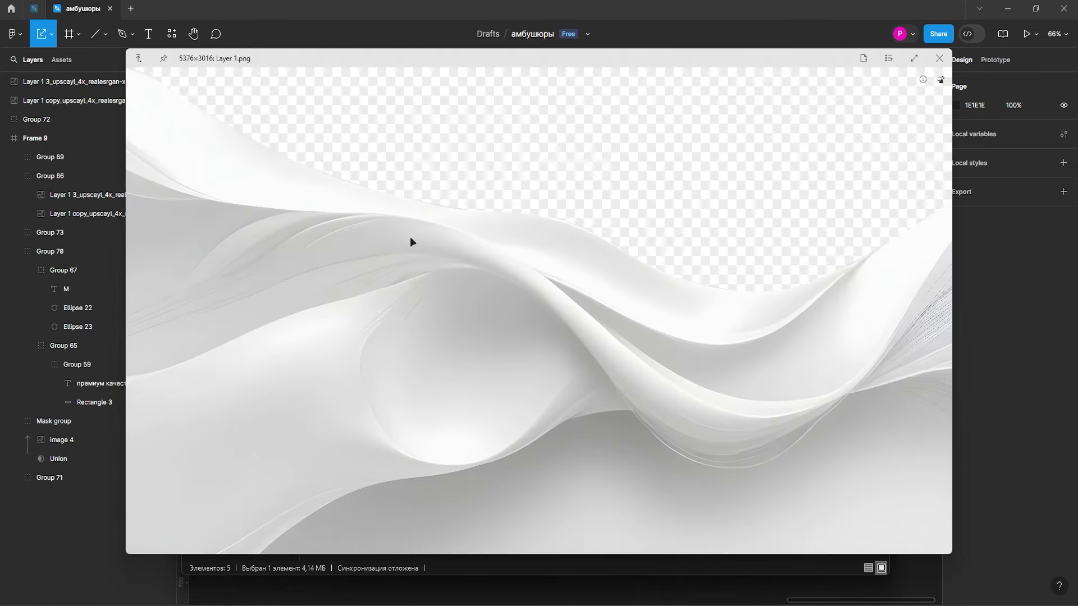
pyautogui.press('Escape')
pyautogui.click(403, 219)
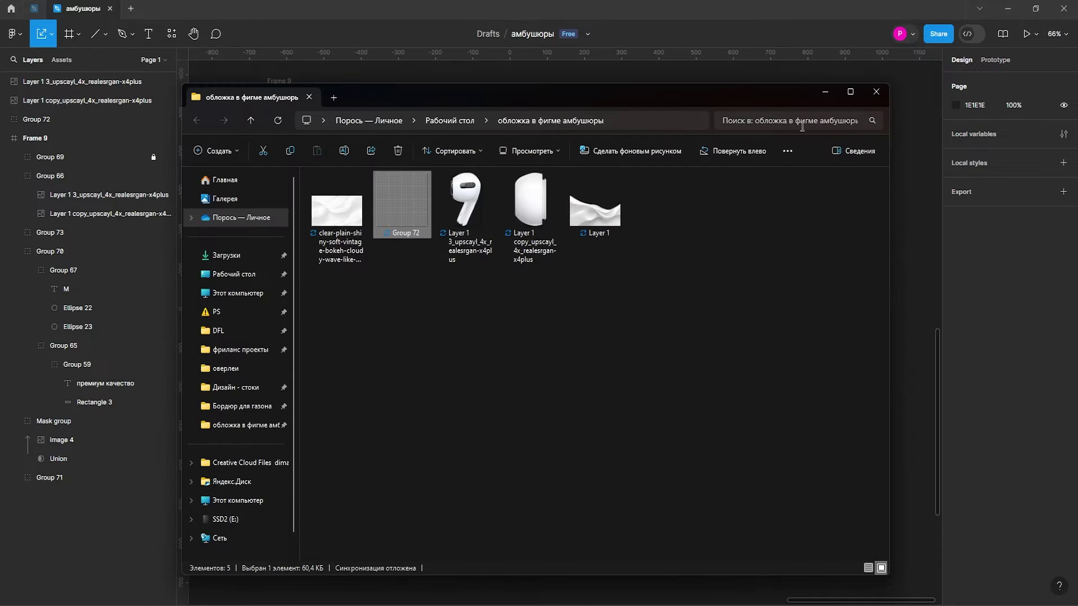
pyautogui.click(824, 91)
# Create a new frame beside the finished cover and set its size to 1200 × 1200
pyautogui.scroll(-2, 717, 242)
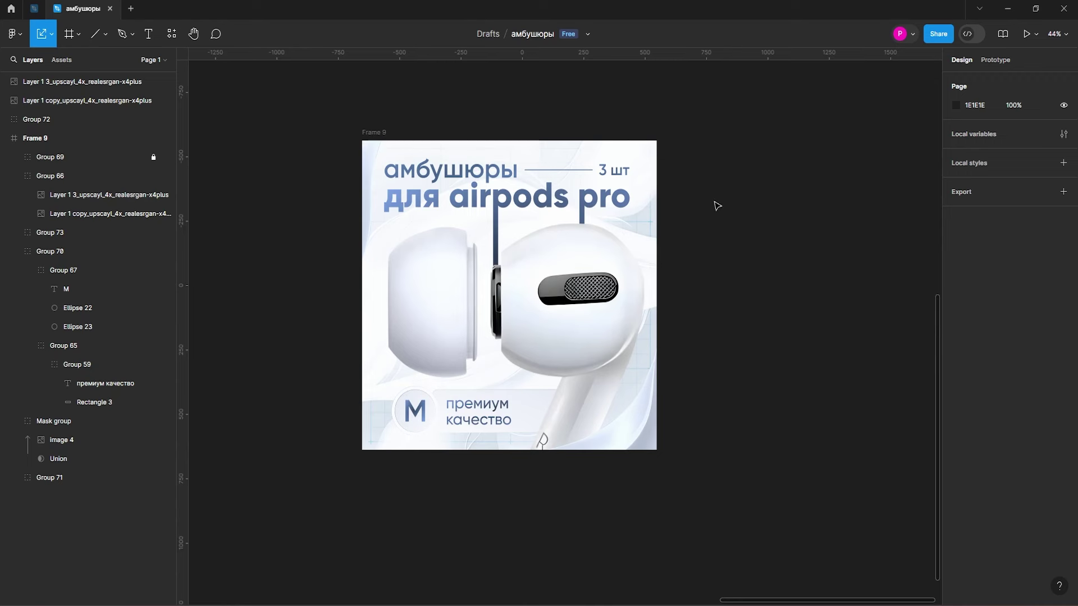
pyautogui.hscroll(3, 717, 206)
pyautogui.hscroll(10, 692, 186)
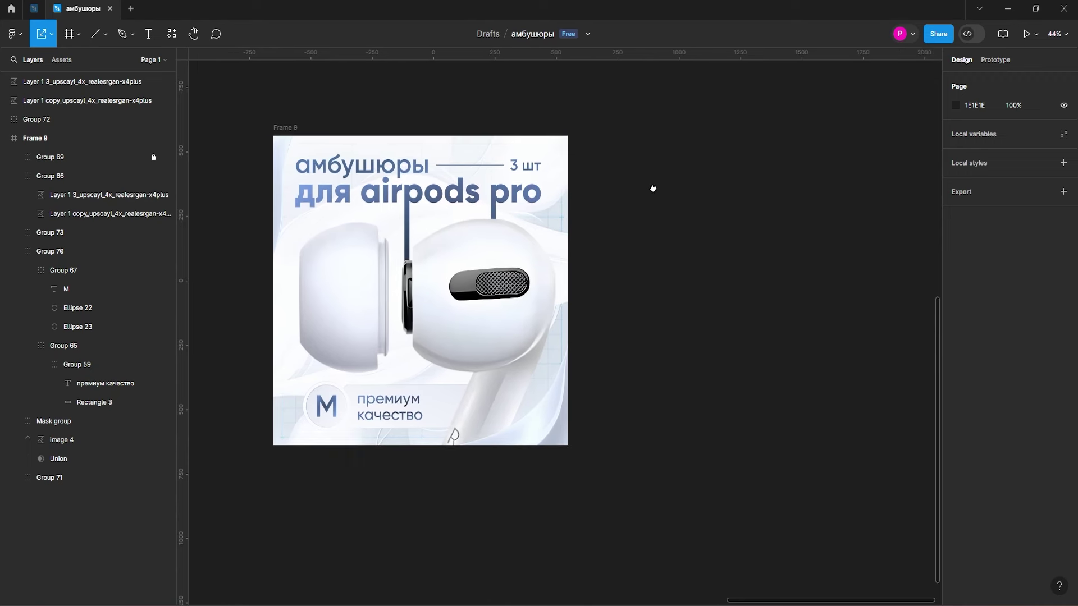
pyautogui.press('f')
pyautogui.scroll(1, 382, 109)
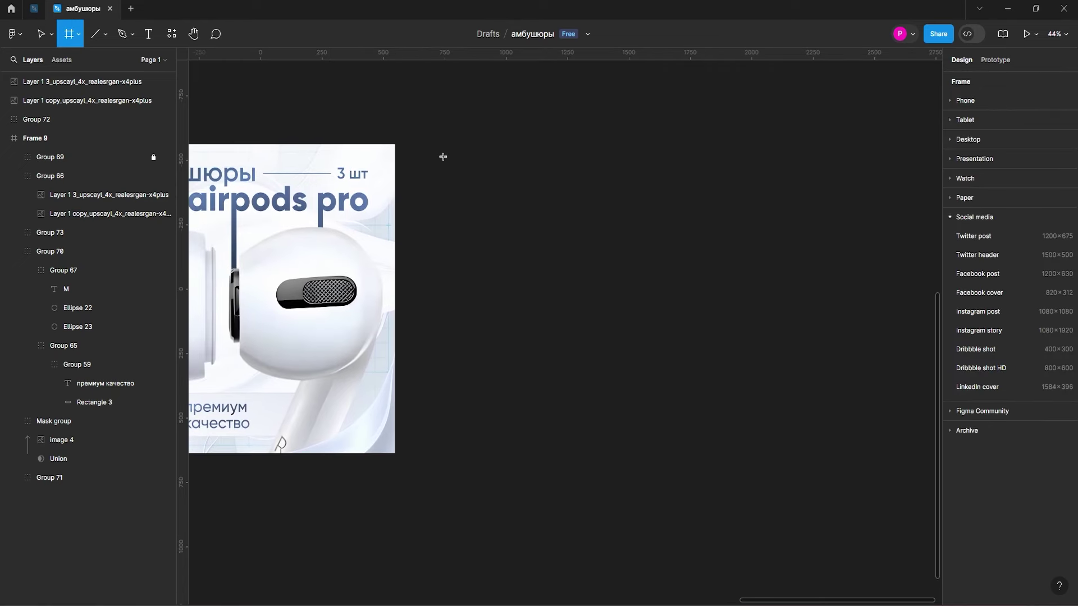
pyautogui.moveTo(447, 137)
pyautogui.mouseDown()
pyautogui.moveTo(753, 462)
pyautogui.moveTo(735, 439)
pyautogui.mouseUp()
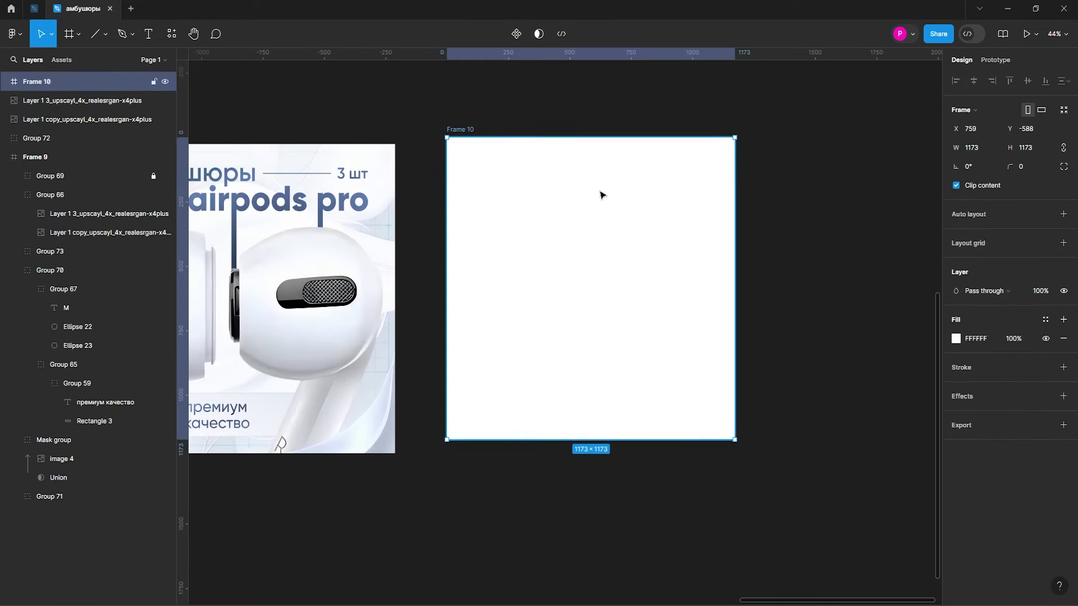
pyautogui.click(977, 150)
pyautogui.write('1200')
pyautogui.press('Return')
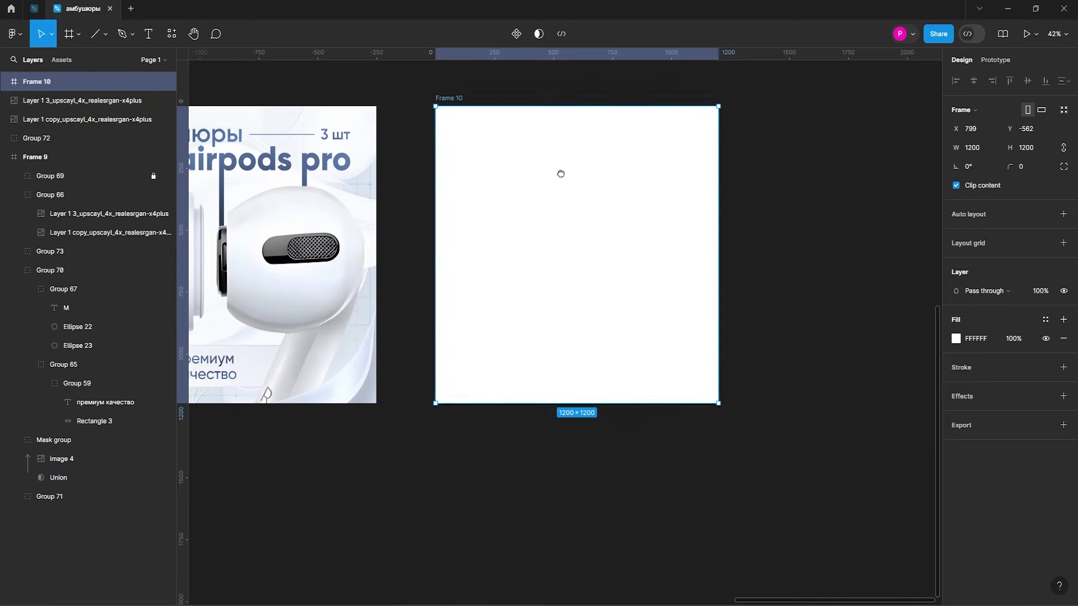
# Place the white wave background texture (clear-plain-shiny-soft-vintage-bokeh…) from the project folder into the new frame
pyautogui.scroll(-1, 590, 337)
pyautogui.moveTo(563, 605)
pyautogui.click(553, 556)
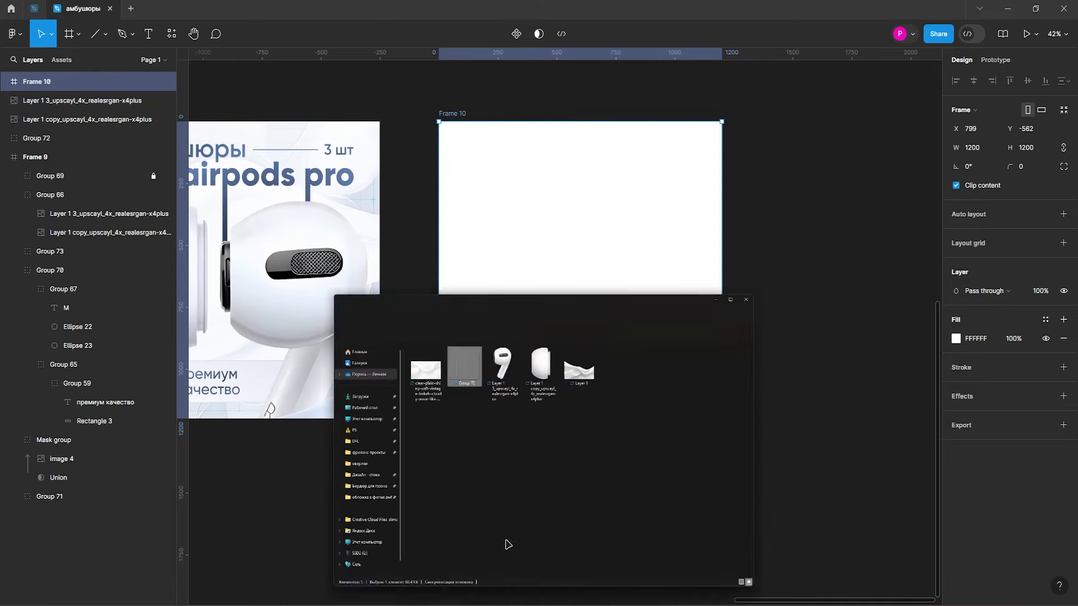
pyautogui.moveTo(337, 205); pyautogui.dragTo(590, 292)
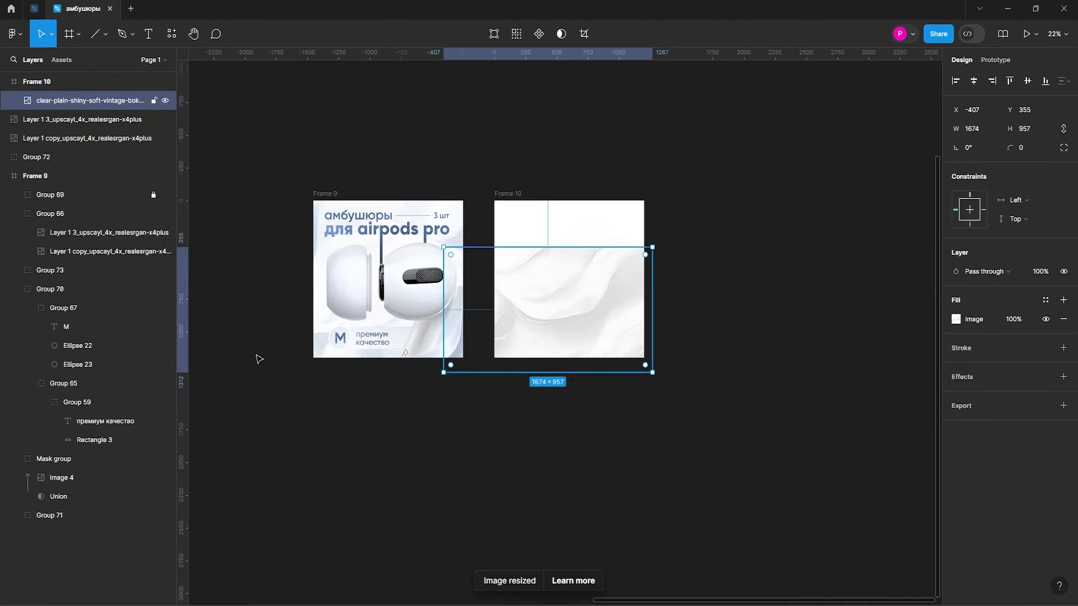
# Cover the frame with two copies of the wave texture, the upper one rotated to -150°, and group them
pyautogui.moveTo(655, 243); pyautogui.dragTo(609, 198)
pyautogui.scroll(3, 438, 308)
pyautogui.moveTo(498, 351); pyautogui.dragTo(526, 205)
pyautogui.hotkey('ctrl', 'd')
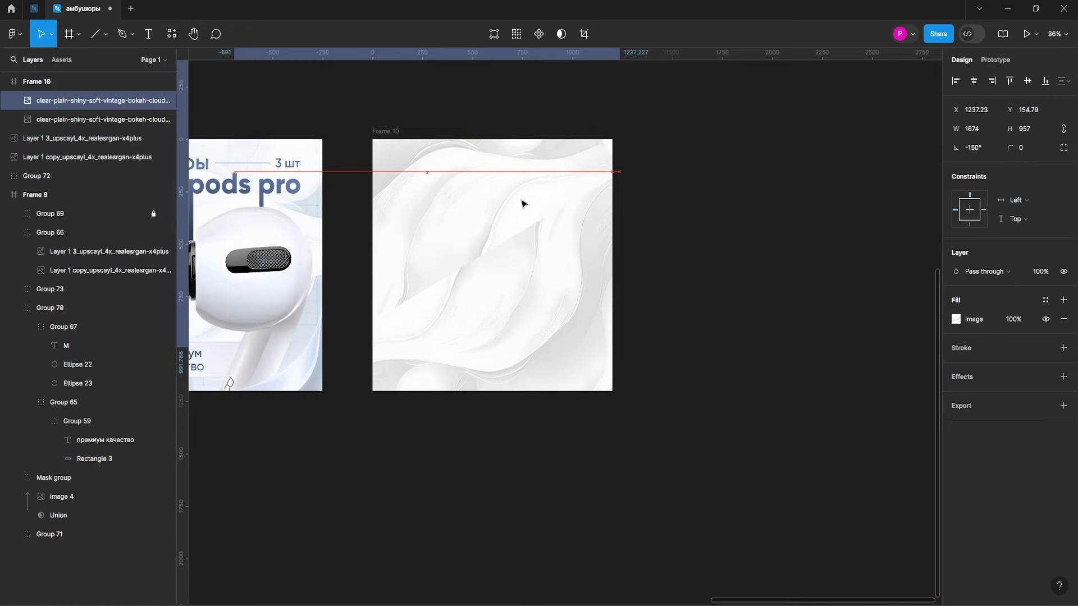
pyautogui.hotkey('ctrl', 'g')
# Cover the frame with a 1200 × 1200 rectangle filled with 5F83B0 and set its blend mode to Color
pyautogui.scroll(1, 283, 138)
pyautogui.press('r')
pyautogui.moveTo(392, 140)
pyautogui.mouseDown()
pyautogui.moveTo(604, 398)
pyautogui.moveTo(661, 429)
pyautogui.mouseUp()
pyautogui.click(956, 319)
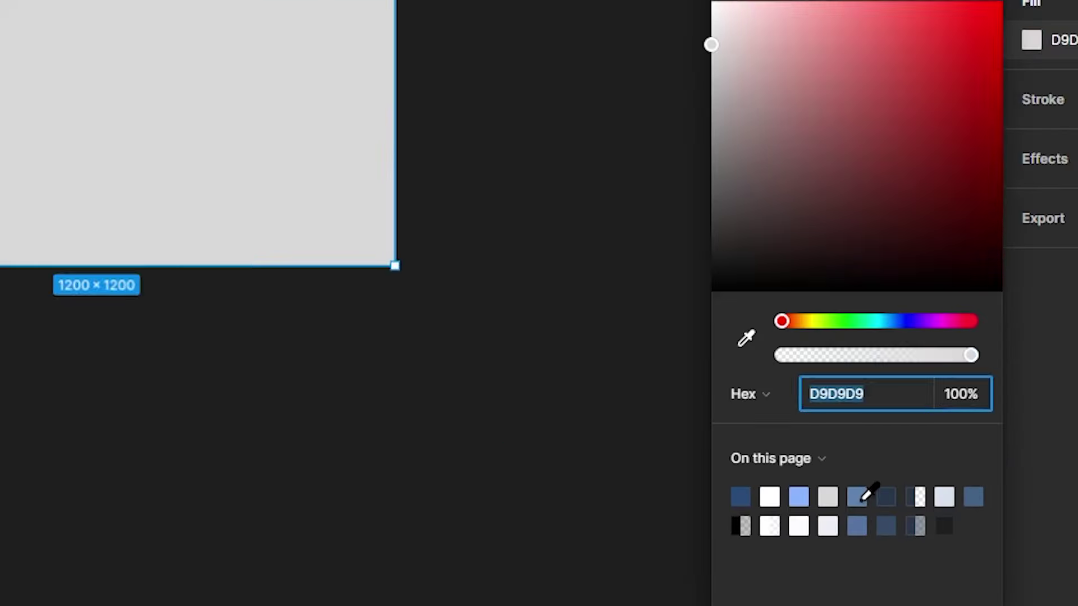
pyautogui.click(875, 542)
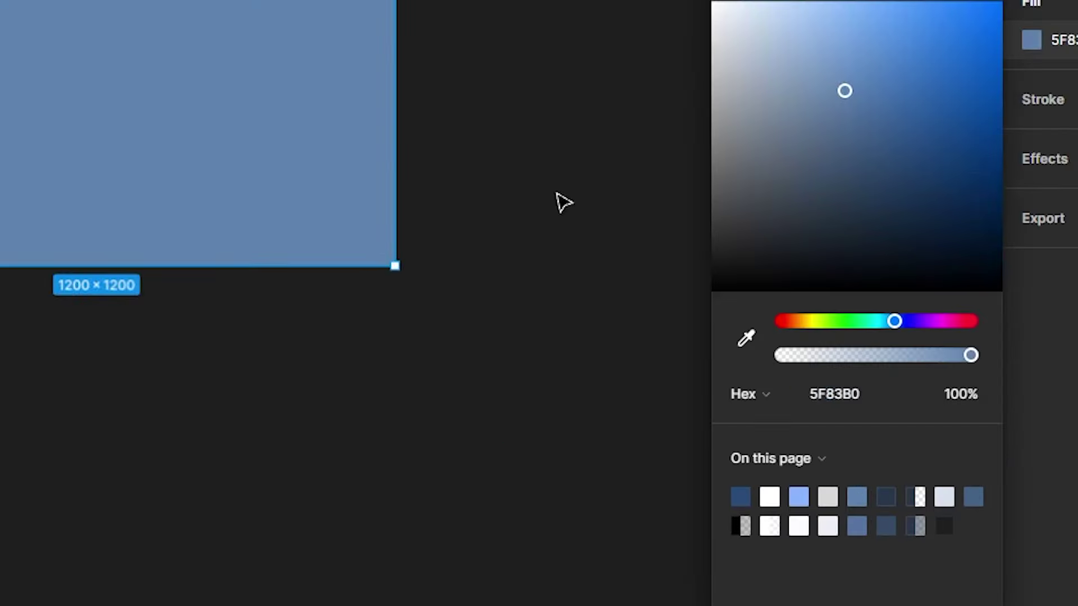
pyautogui.click(802, 396)
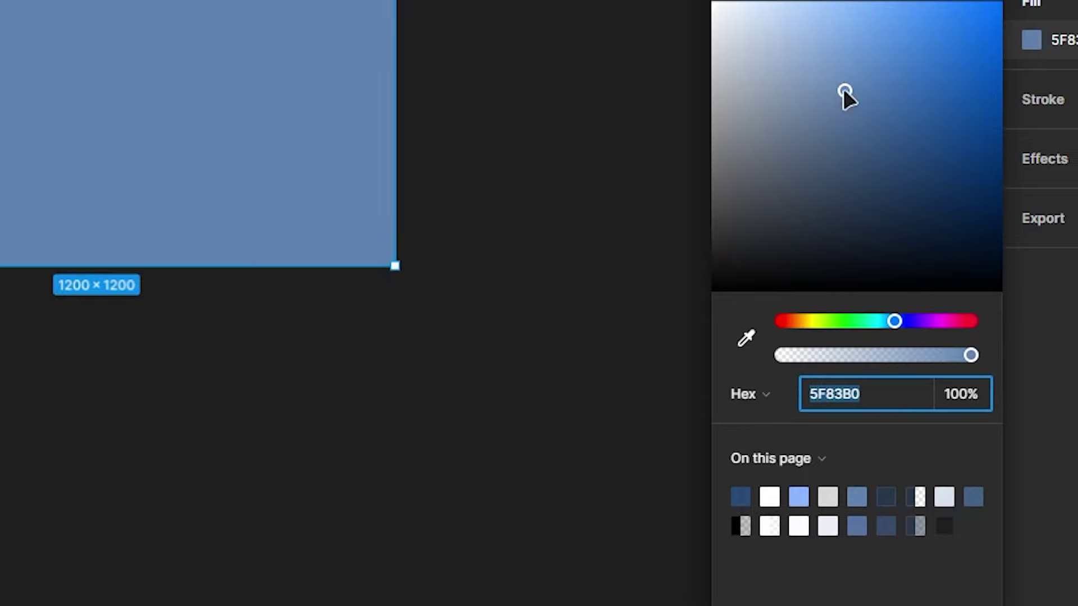
pyautogui.press('Escape')
pyautogui.click(983, 277)
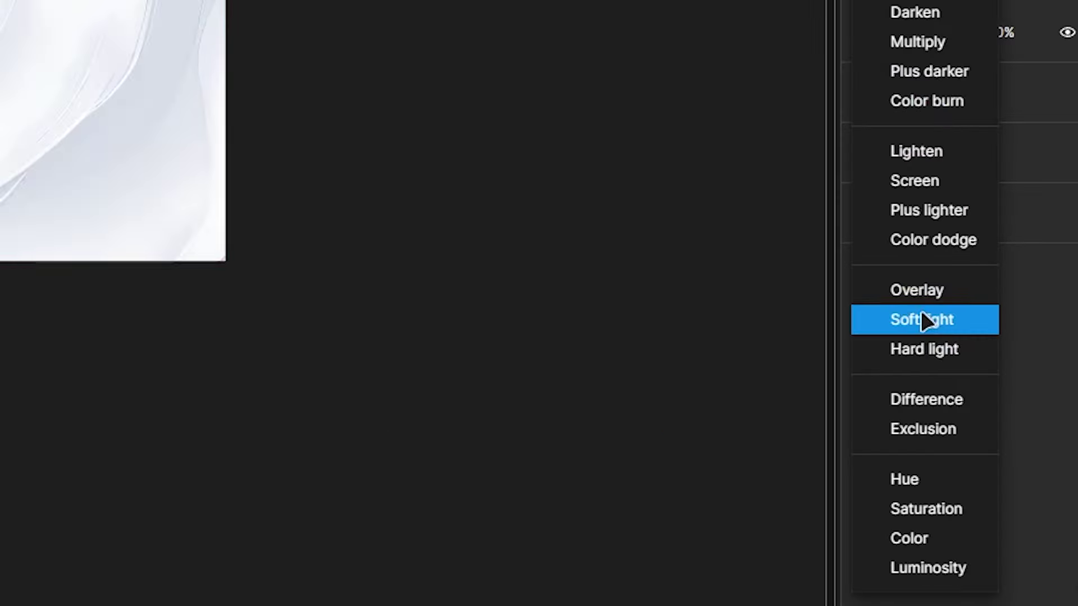
pyautogui.click(910, 539)
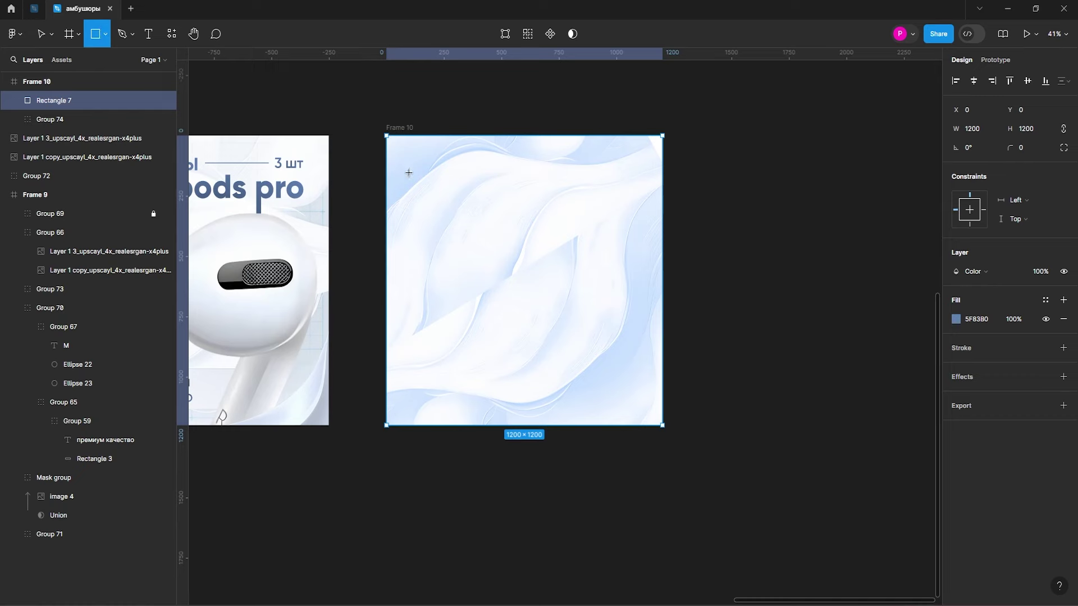
# Add a white FFFFFF 1200 × 1200 rectangle over the blue tint and set its layer opacity to 56%
pyautogui.moveTo(408, 172); pyautogui.dragTo(668, 429)
pyautogui.moveTo(1017, 279); pyautogui.dragTo(1010, 270)
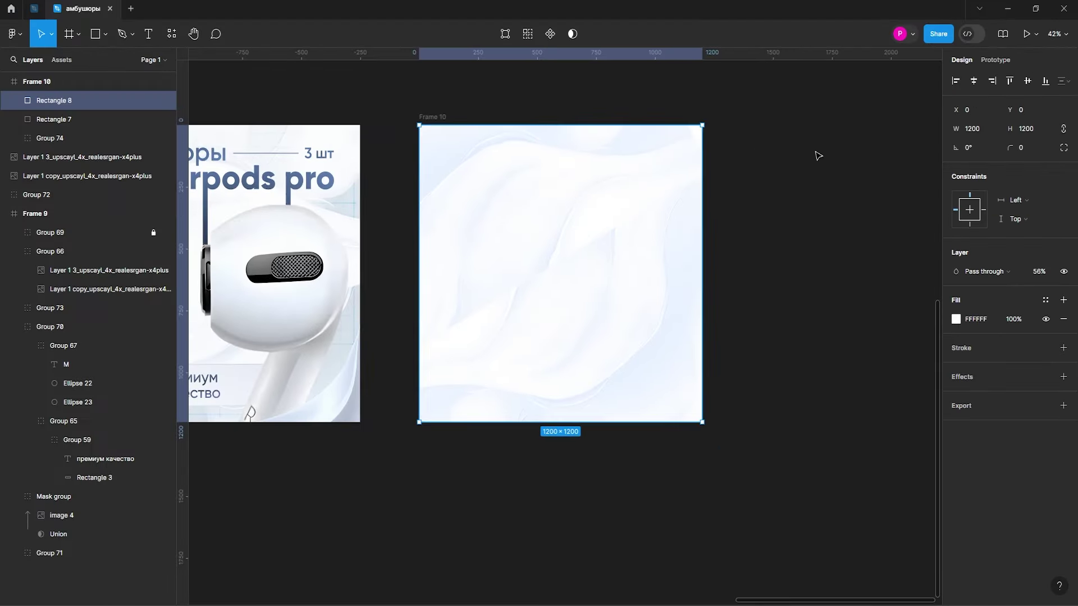
# Draw a circle about 571 × 571 with the Ellipse tool in the middle area of the new frame
pyautogui.press('r')
pyautogui.click(103, 36)
pyautogui.click(103, 36)
pyautogui.click(102, 35)
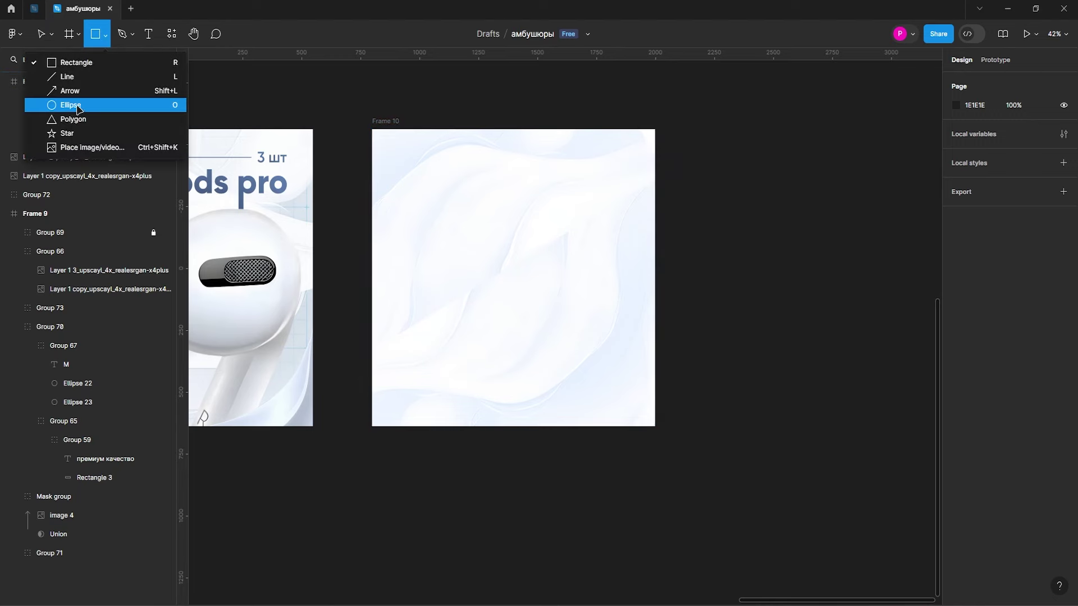
pyautogui.click(71, 105)
pyautogui.moveTo(453, 192); pyautogui.dragTo(590, 330)
pyautogui.moveTo(525, 250)
pyautogui.mouseDown()
pyautogui.moveTo(508, 261)
pyautogui.moveTo(544, 238)
pyautogui.mouseUp()
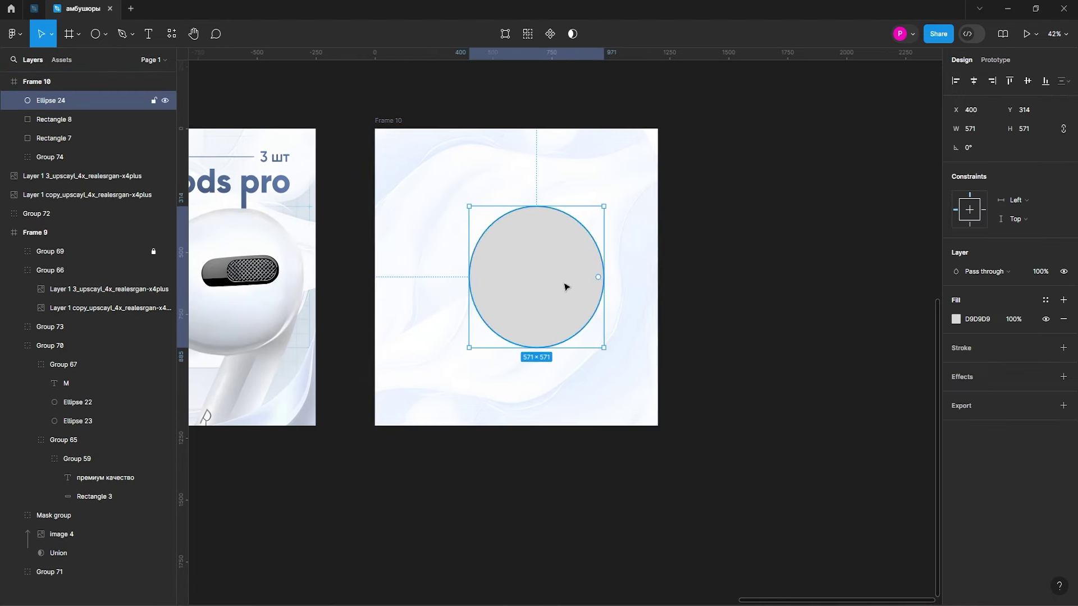
# Fill the circle with FFFFFF and centre it vertically in the frame at X 275, Y 314
pyautogui.click(956, 319)
pyautogui.write('ffffff')
pyautogui.press('Return')
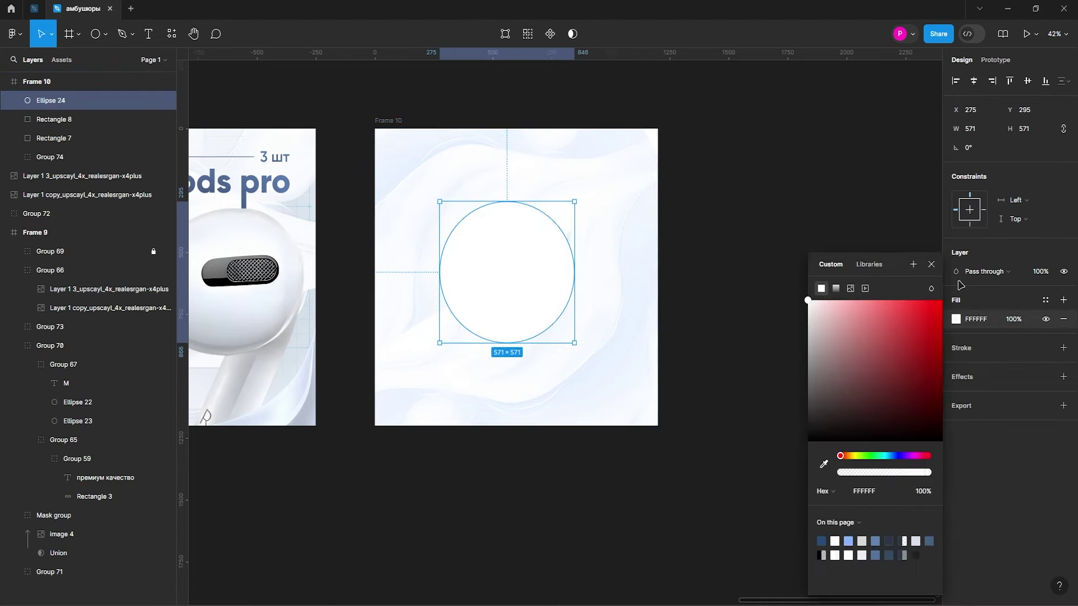
pyautogui.click(928, 264)
pyautogui.click(986, 271)
pyautogui.click(859, 380)
pyautogui.moveTo(482, 274); pyautogui.dragTo(481, 279)
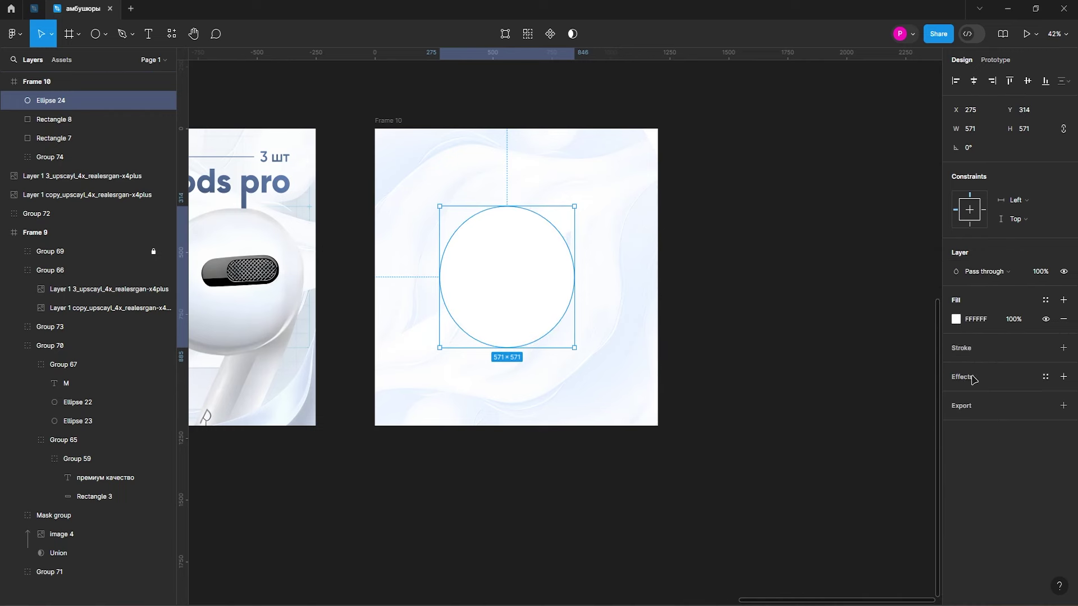
# Add a Layer blur of 93.5 to the white circle and enlarge the circle to 755 × 755
pyautogui.click(1063, 377)
pyautogui.click(988, 399)
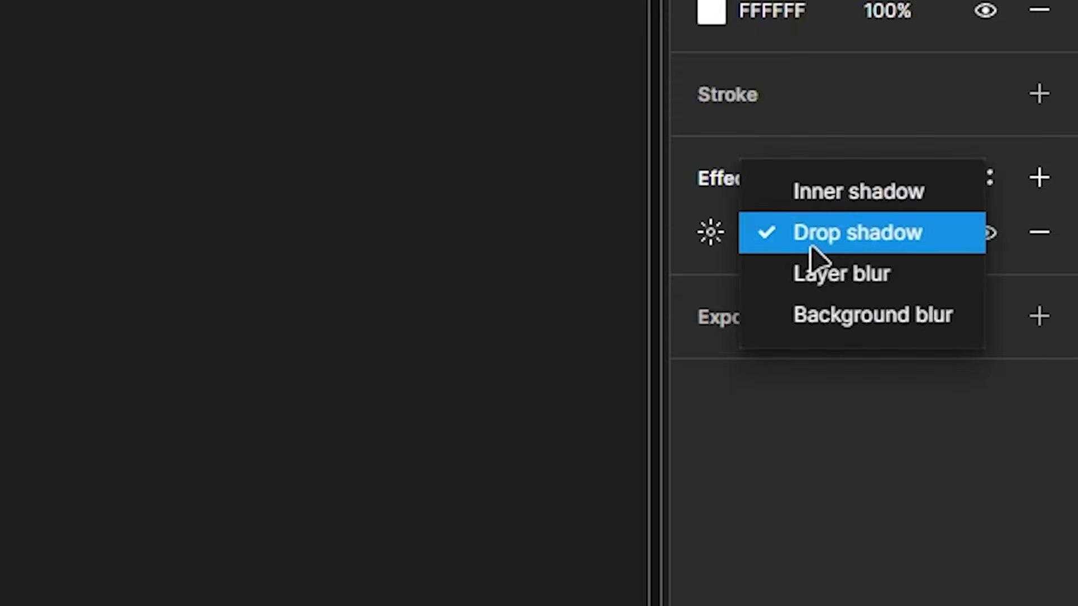
pyautogui.click(814, 273)
pyautogui.click(711, 232)
pyautogui.write('72.9')
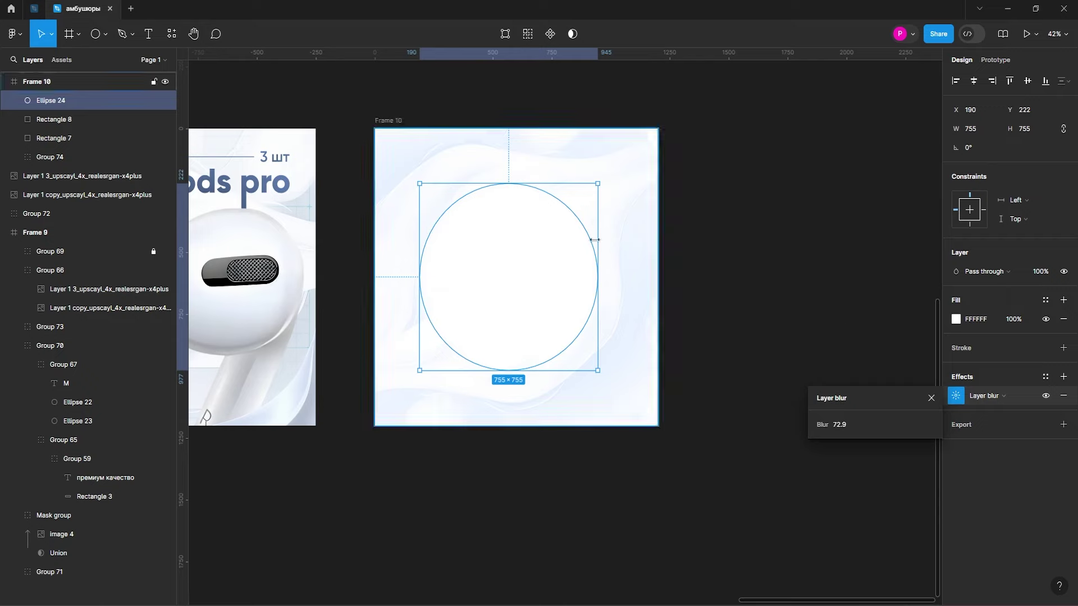
pyautogui.moveTo(823, 424); pyautogui.dragTo(935, 428)
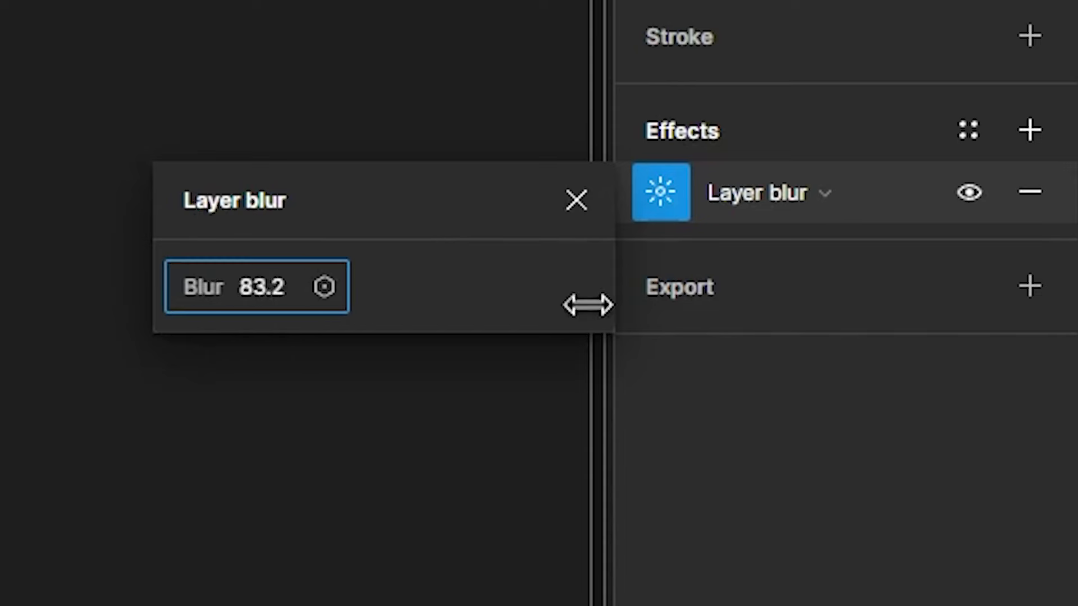
pyautogui.moveTo(587, 304); pyautogui.dragTo(60, 272)
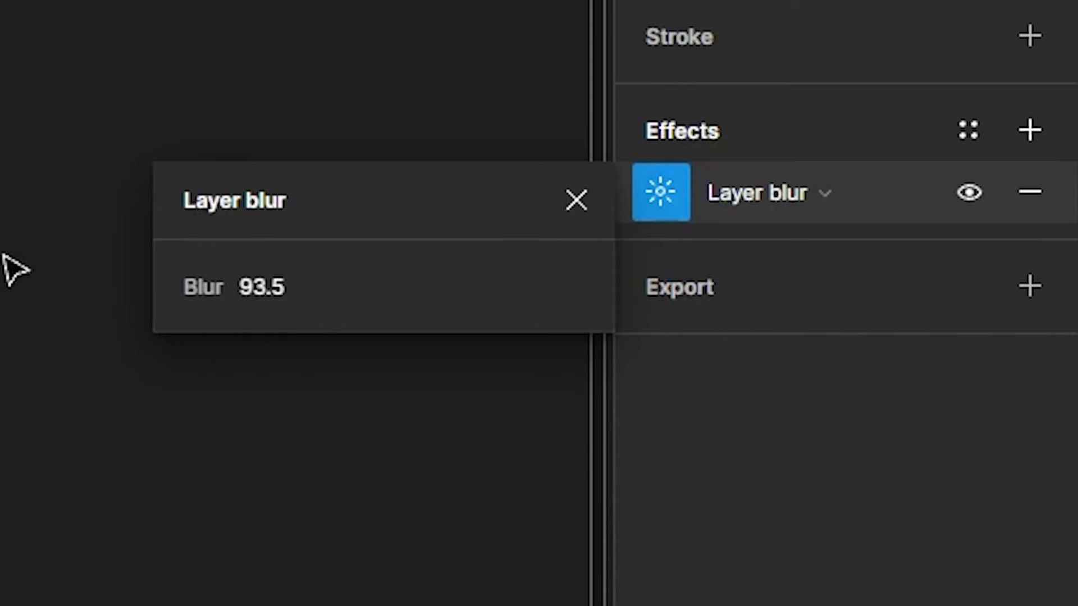
# Try lowering the blurred circle's layer opacity
pyautogui.moveTo(956, 229); pyautogui.dragTo(946, 231)
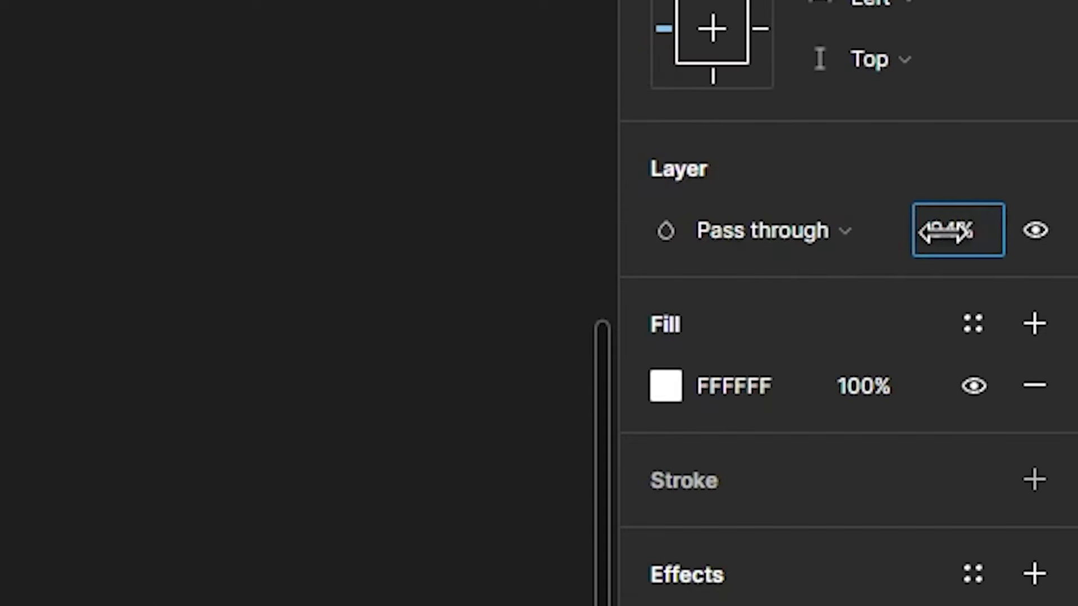
pyautogui.press('Escape')
pyautogui.hotkey('ctrl', 'z')
pyautogui.hotkey('ctrl', 'f')
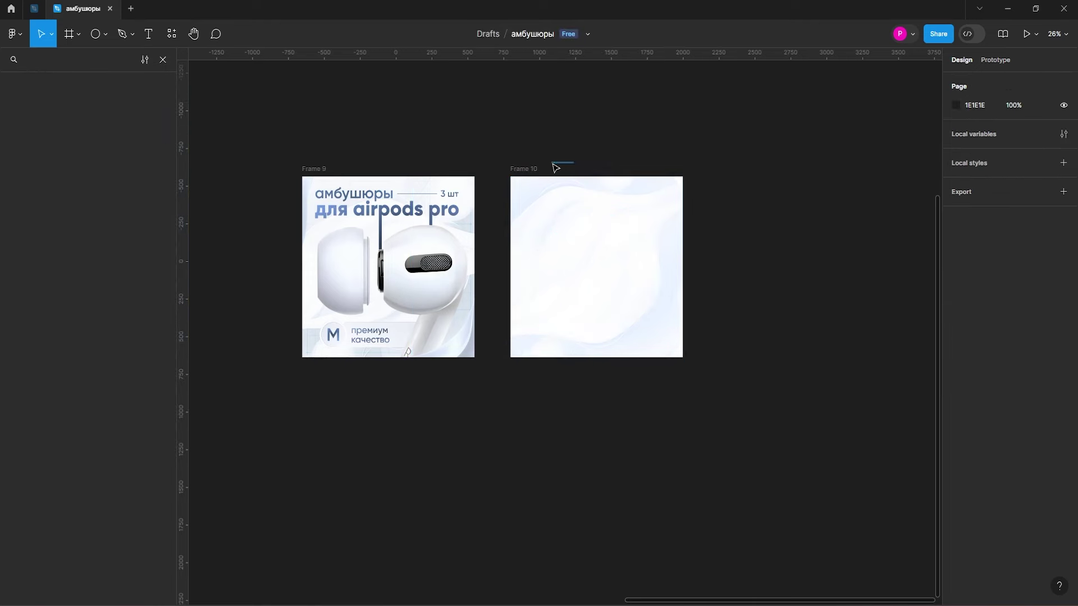
# Place the Group 72 grid image from the project folder over the new frame
pyautogui.moveTo(564, 595)
pyautogui.click(511, 550)
pyautogui.moveTo(398, 285); pyautogui.dragTo(525, 209)
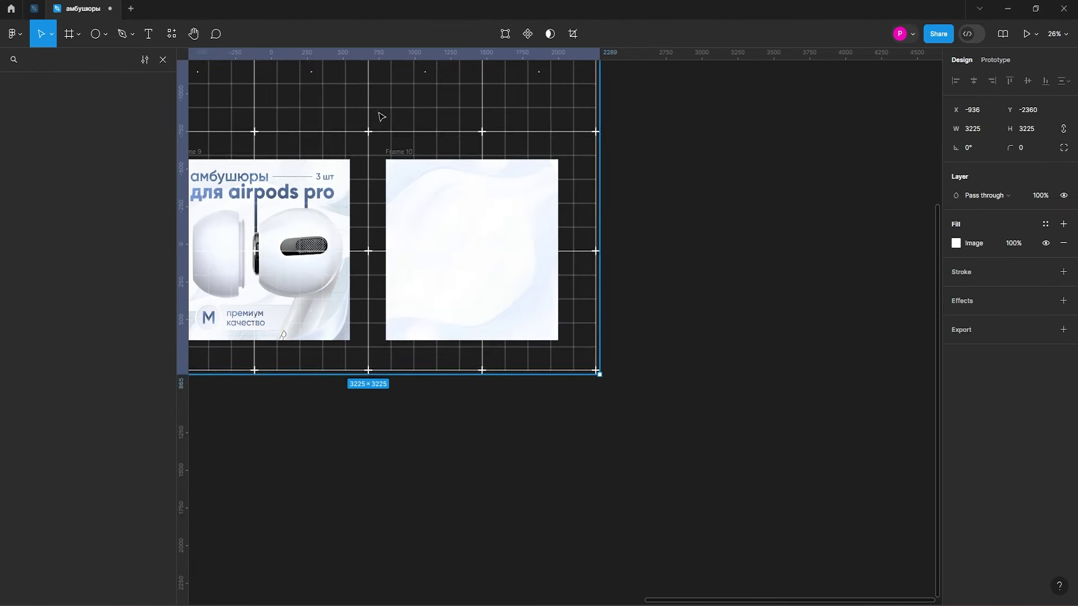
# Invert the grid image with the Invert Color plugin and set its blend mode to Overlay
pyautogui.click(172, 34)
pyautogui.click(227, 60)
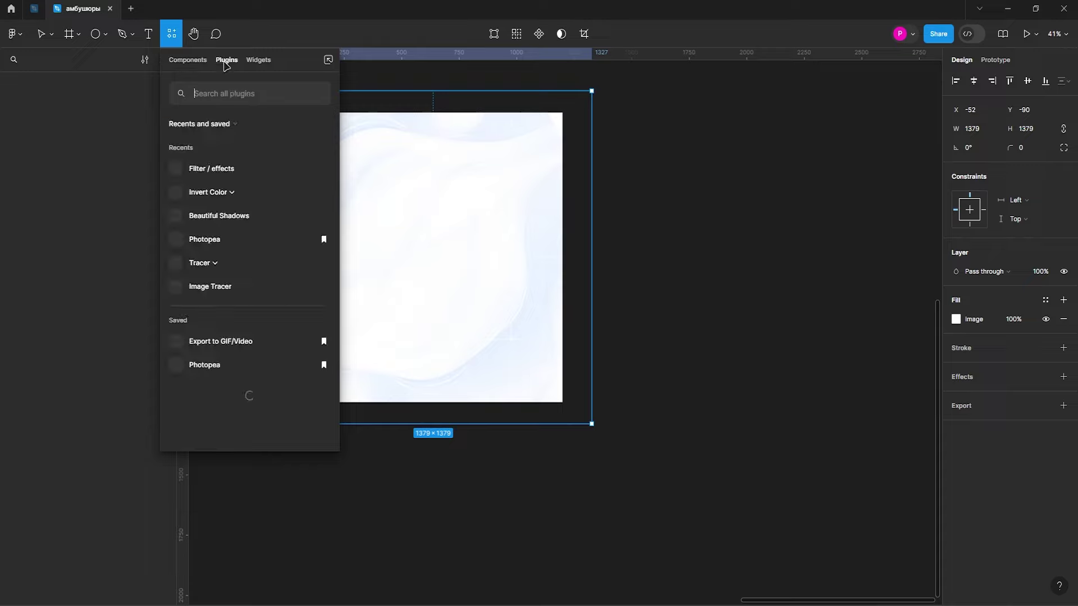
pyautogui.click(202, 193)
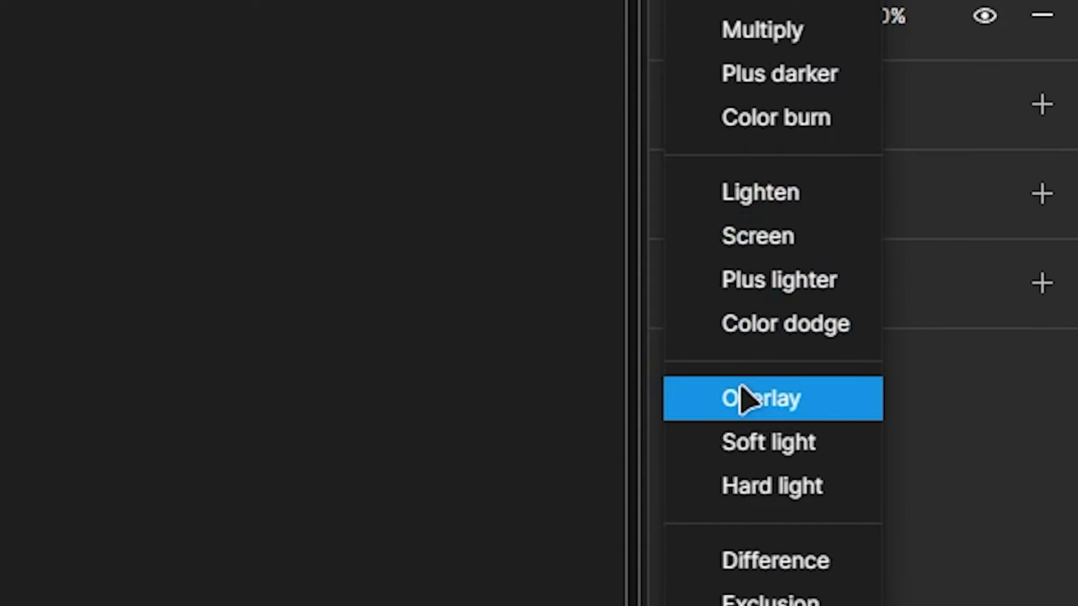
pyautogui.click(736, 409)
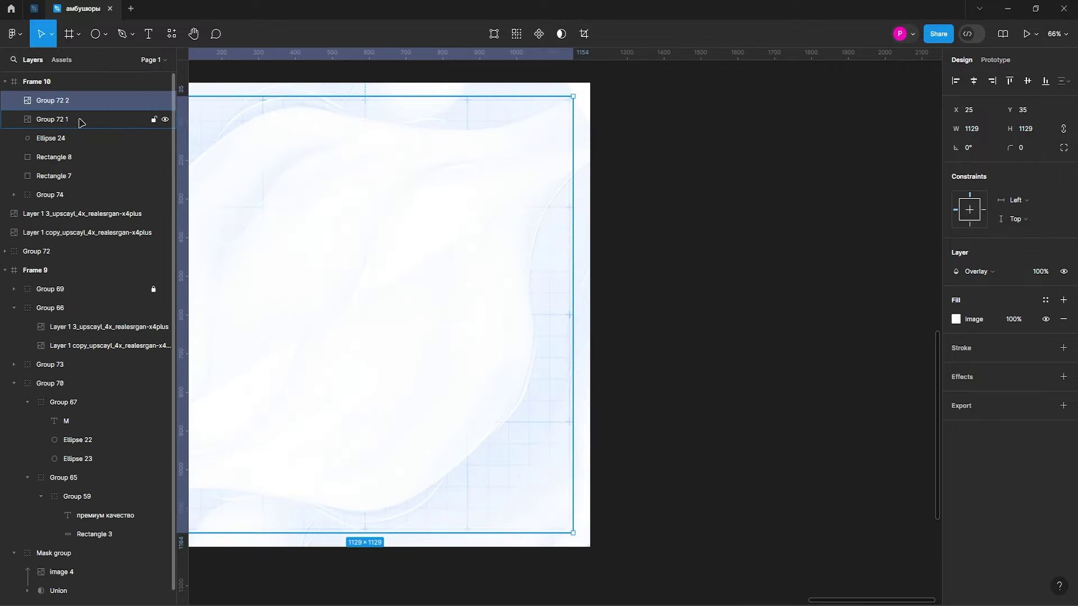
# Group the two grid images and enlarge the group from its centre to about 1163 × 1163
pyautogui.press('Escape')
pyautogui.press('alt')
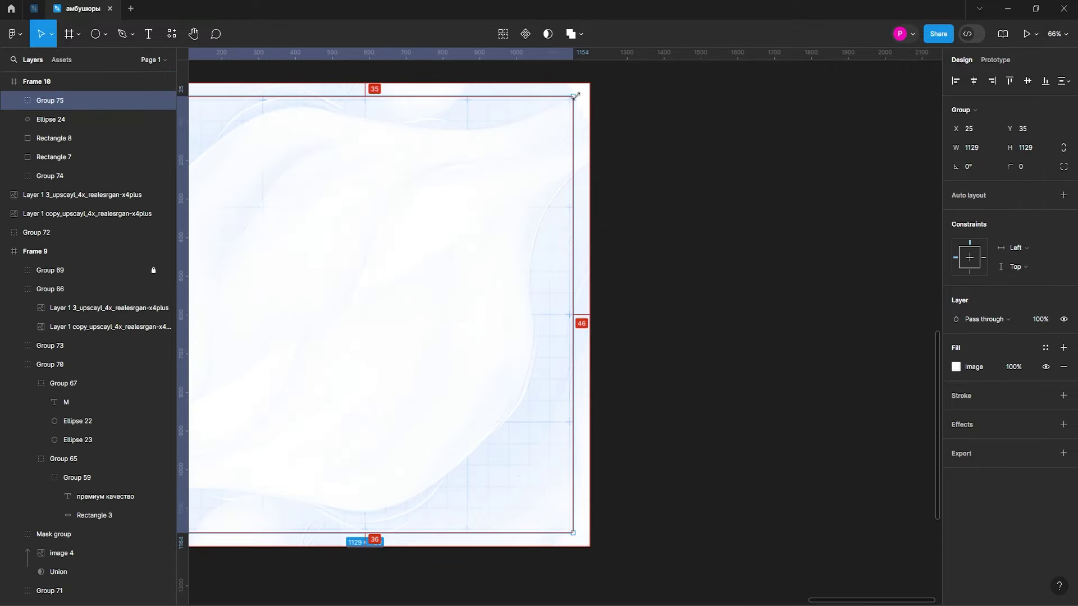
pyautogui.moveTo(574, 96); pyautogui.dragTo(579, 90)
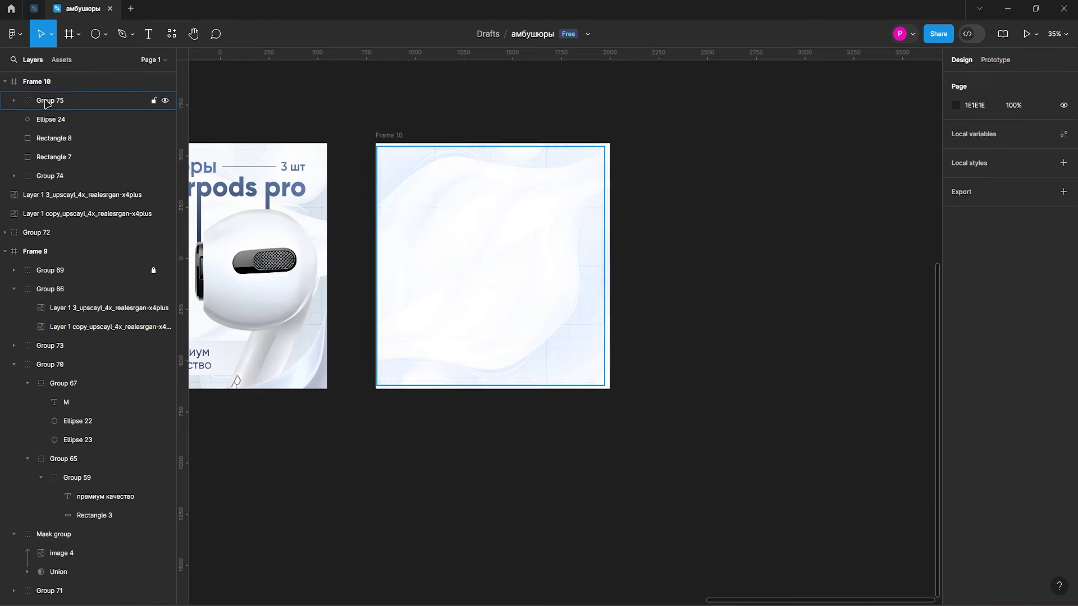
# Group all the background layers of the new frame, from the grid group down to Group 74
pyautogui.click(45, 101)
pyautogui.keyDown('shift'); pyautogui.click(50, 175); pyautogui.keyUp('shift')
pyautogui.hotkey('ctrl', 'g')
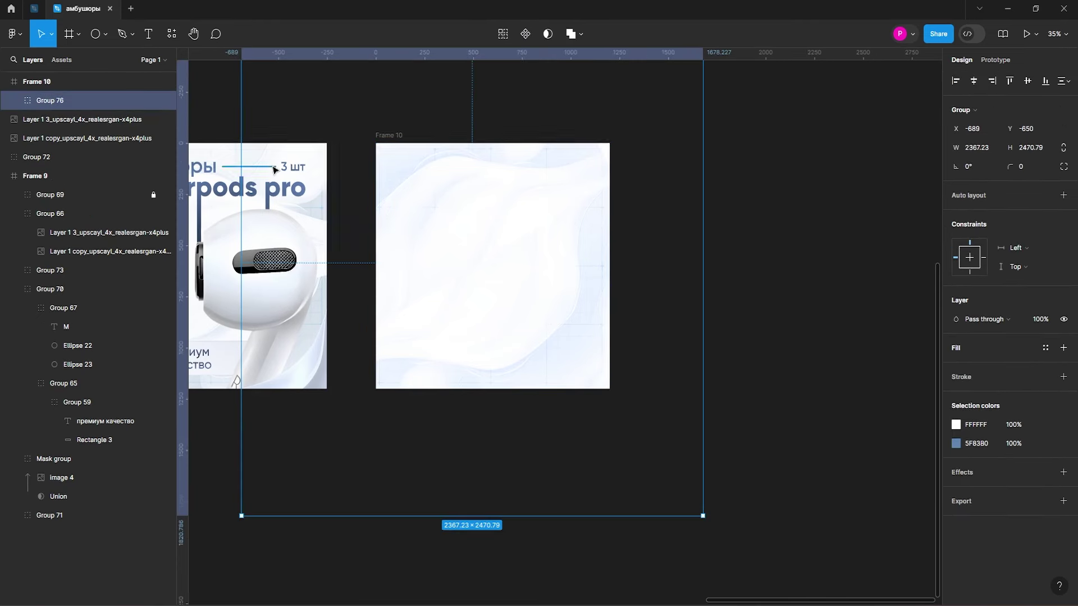
pyautogui.click(425, 100)
pyautogui.hscroll(-3, 577, 118)
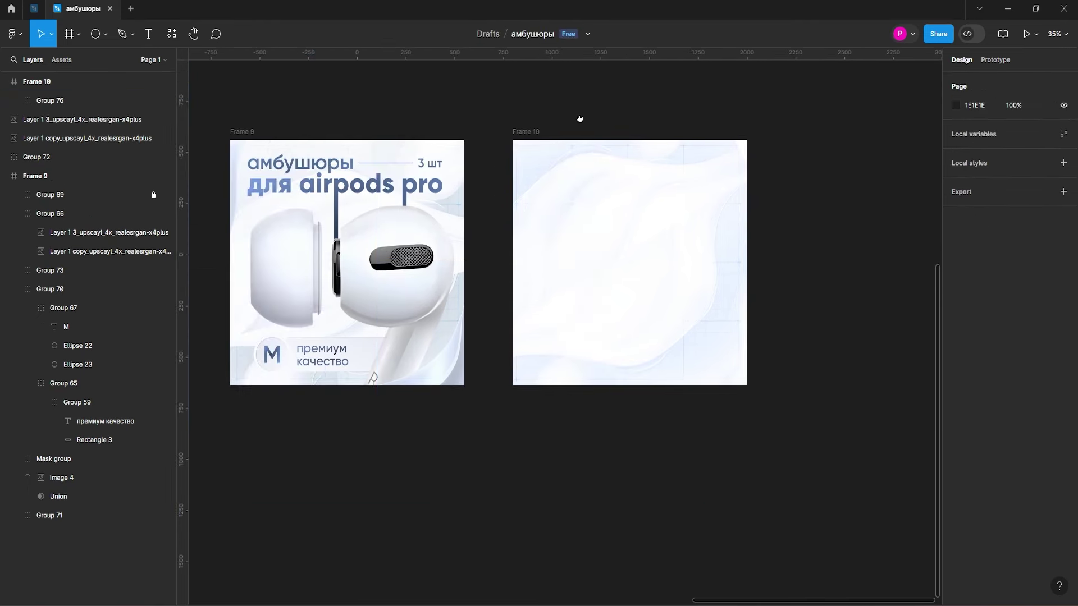
pyautogui.hscroll(1, 528, 108)
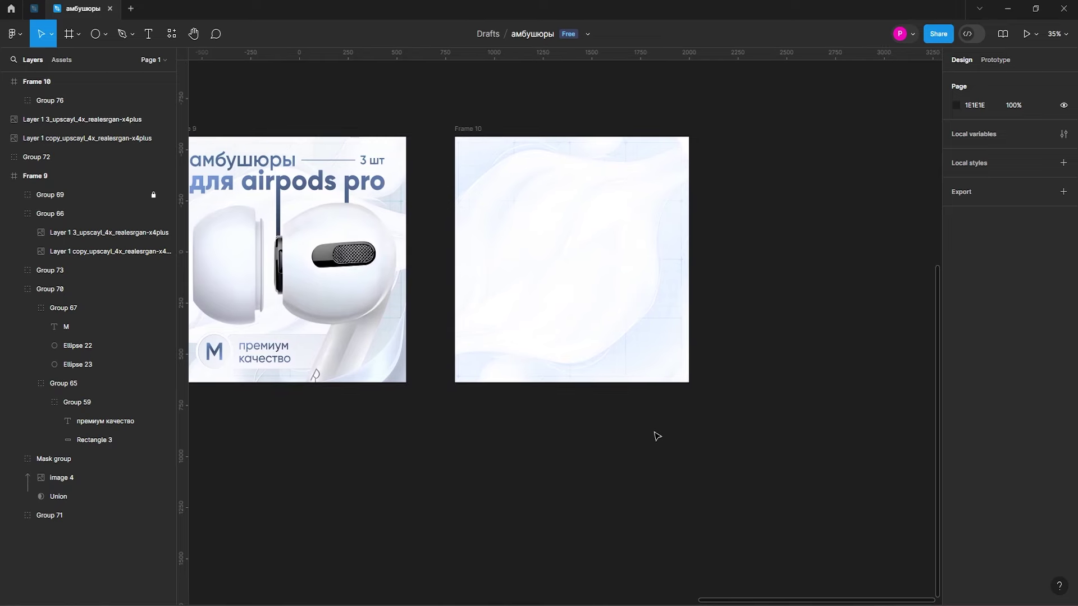
# Place the ear-tip and earbud images from the project folder into the new frame
pyautogui.click(593, 603)
pyautogui.moveTo(510, 308); pyautogui.dragTo(709, 234)
pyautogui.scroll(-2, 589, 236)
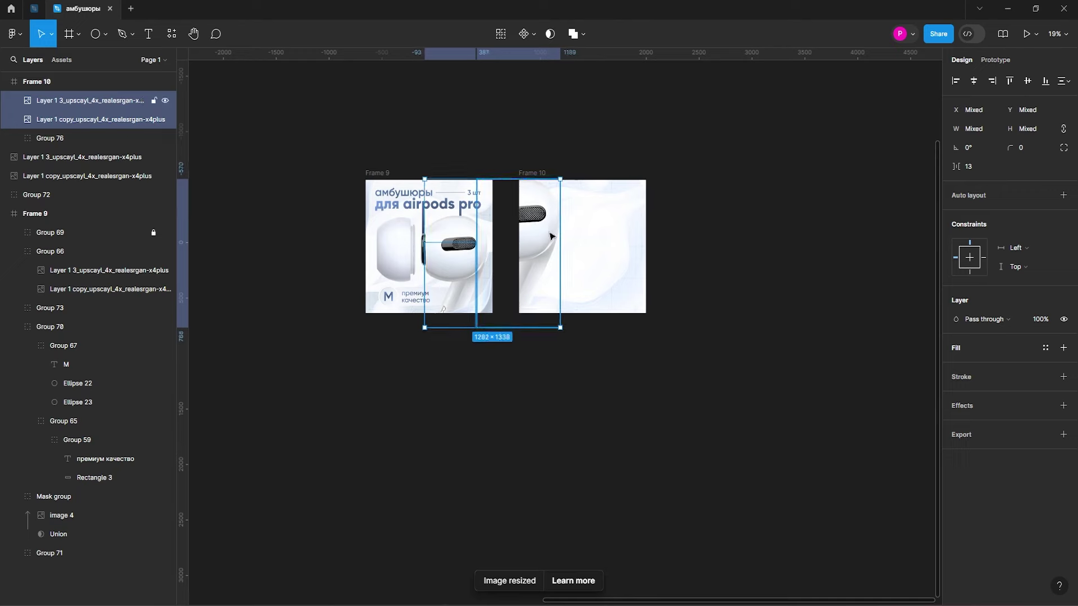
# Arrange the two product images side by side as in Frame 9, with the 347 × 553 ear tip facing the earbud
pyautogui.scroll(1, 589, 235)
pyautogui.click(450, 194)
pyautogui.moveTo(450, 184); pyautogui.dragTo(463, 193)
pyautogui.scroll(1, 464, 193)
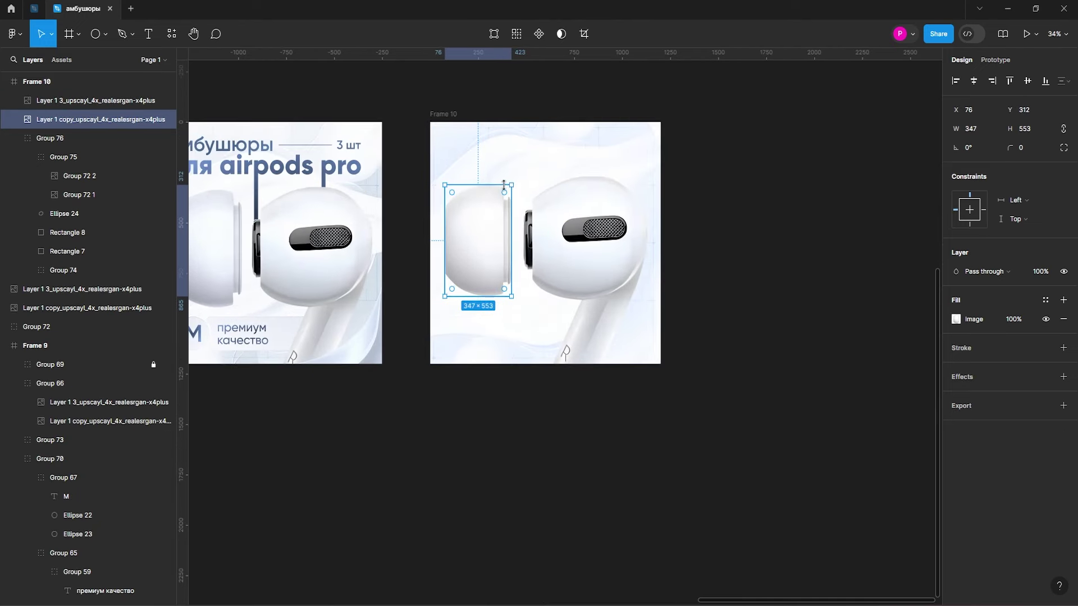
pyautogui.press('Escape')
pyautogui.press('Escape')
# Add the heading text "для airpods pro" above the product images in Gilroy Bold, size 139.6
pyautogui.scroll(2, 624, 149)
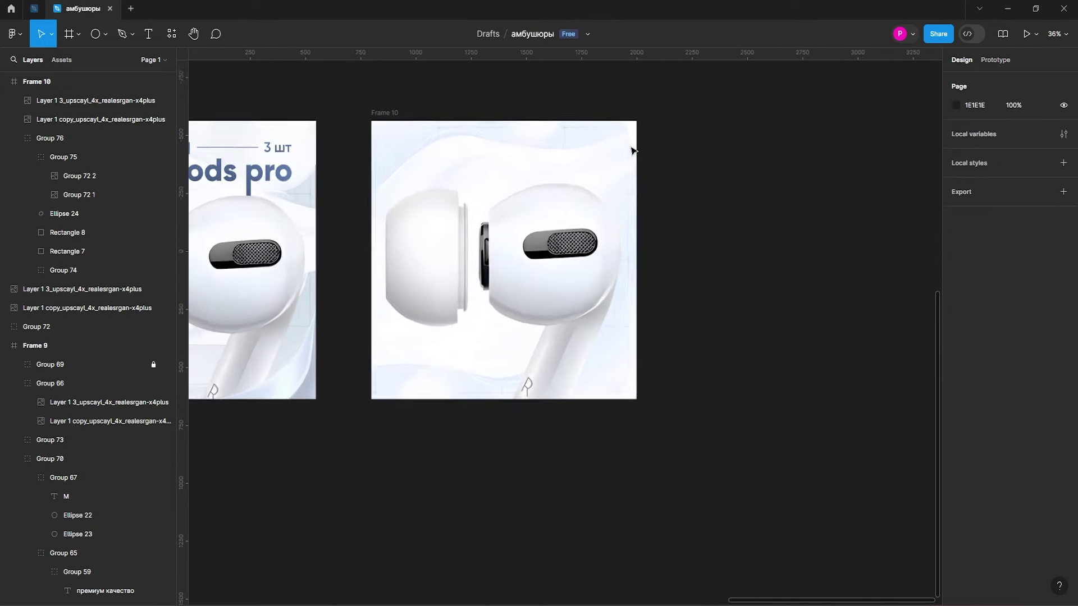
pyautogui.press('t')
pyautogui.moveTo(464, 140); pyautogui.dragTo(544, 152)
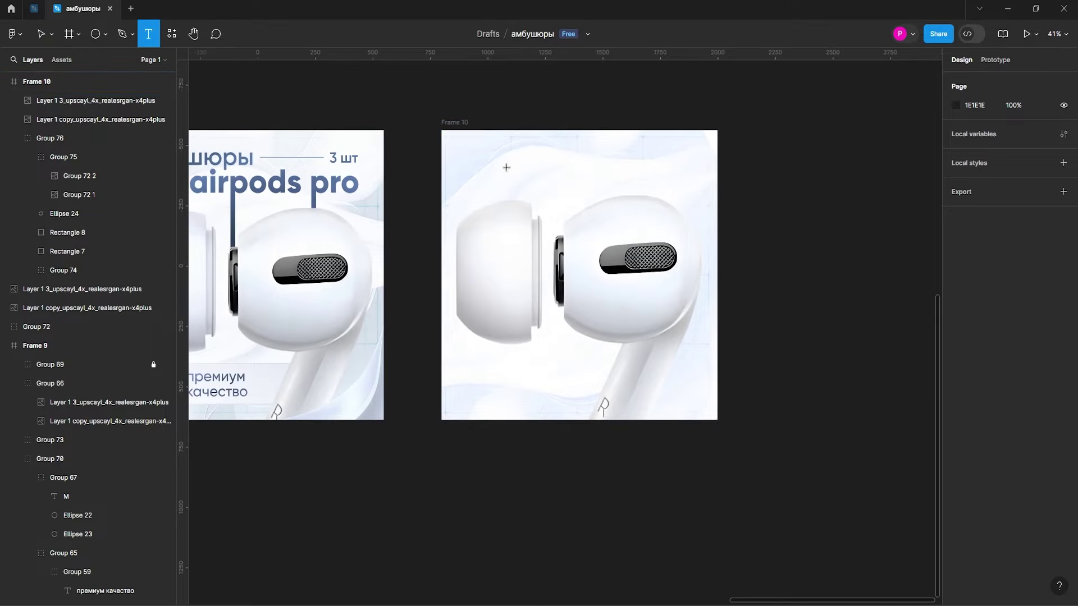
pyautogui.hotkey('ctrl', 'v')
pyautogui.scroll(5, 503, 168)
pyautogui.scroll(-6, 507, 179)
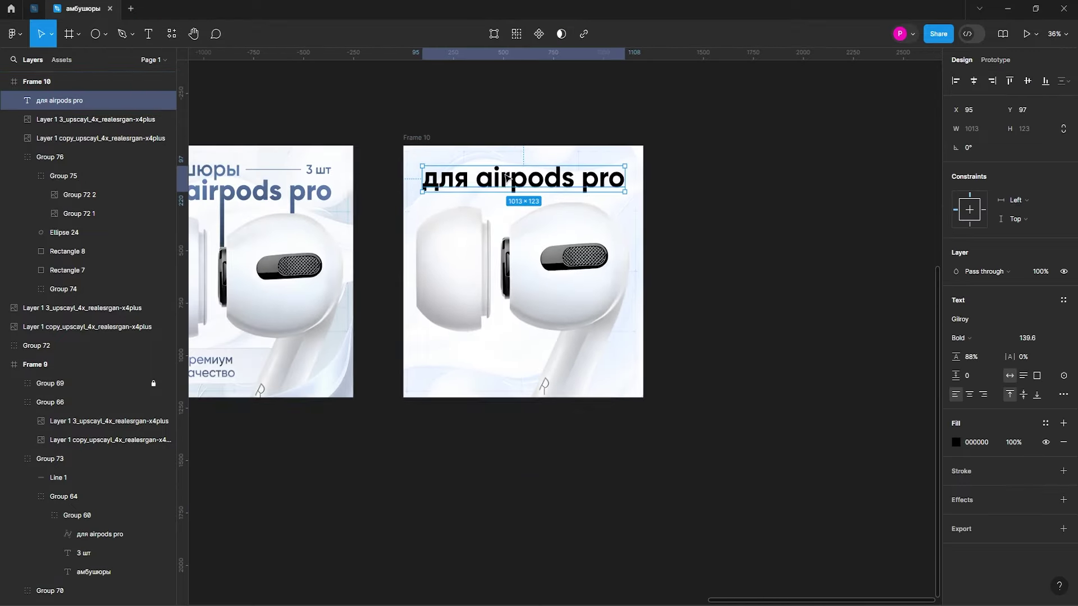
# Duplicate the heading just above the original, change its text to "амбушюры" and its weight to Semibold
pyautogui.scroll(1, 512, 178)
pyautogui.hotkey('ctrl', 'd')
pyautogui.moveTo(512, 180); pyautogui.dragTo(512, 166)
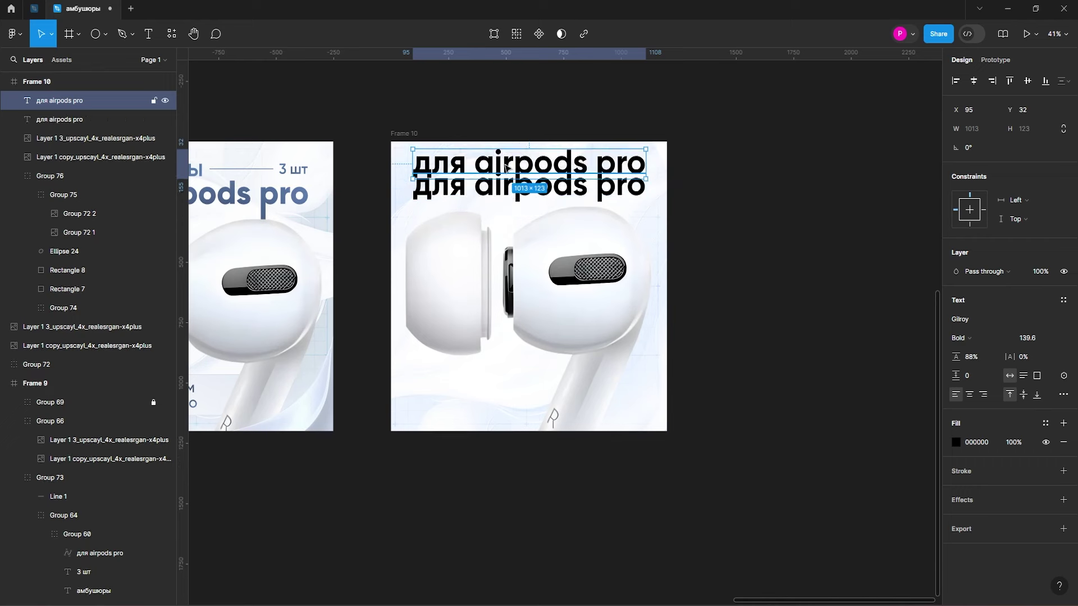
pyautogui.press('Return')
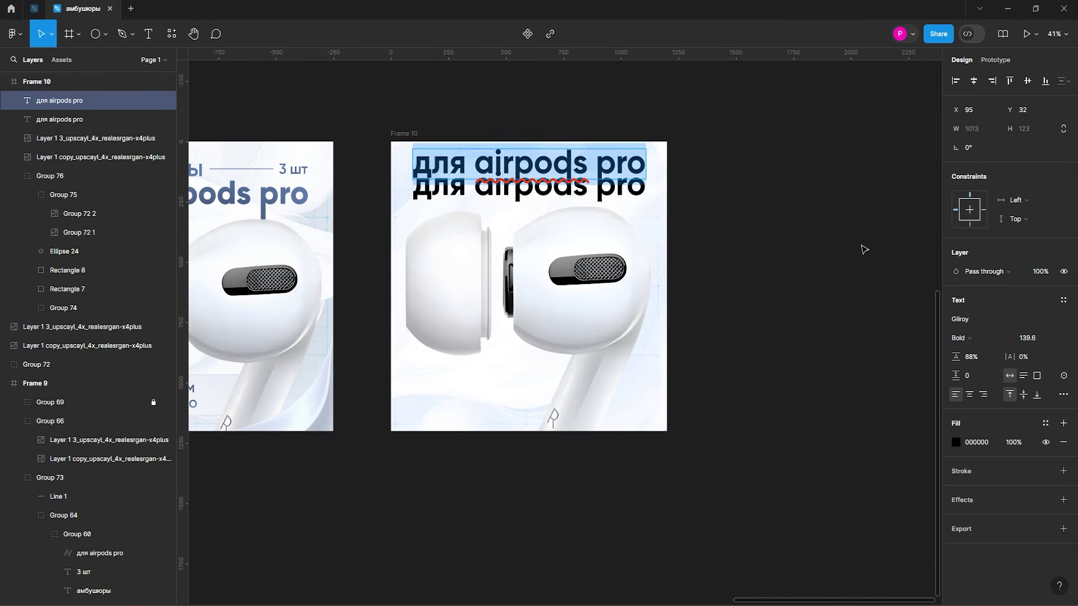
pyautogui.click(960, 338)
pyautogui.click(984, 323)
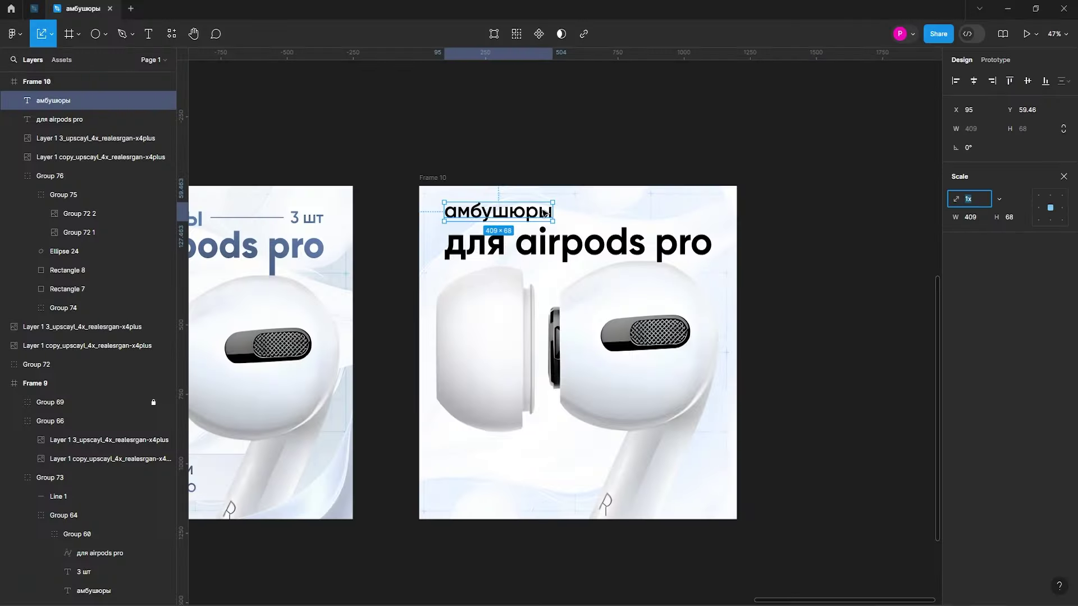
# Scale the "амбушюры" text to 551 × 92 and align it with the start of the heading below
pyautogui.scroll(2, 545, 213)
pyautogui.moveTo(551, 168); pyautogui.dragTo(605, 178)
pyautogui.scroll(1, 505, 113)
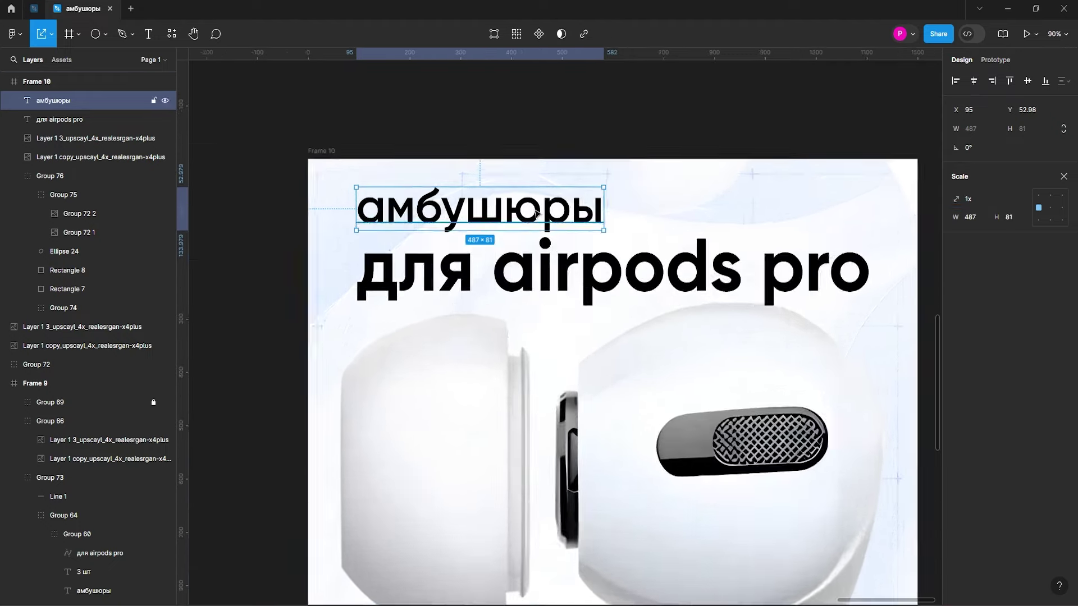
pyautogui.scroll(-1, 279, 54)
# Draw a thin horizontal line extending to the right from the word "амбушюры"
pyautogui.click(118, 37)
pyautogui.click(105, 34)
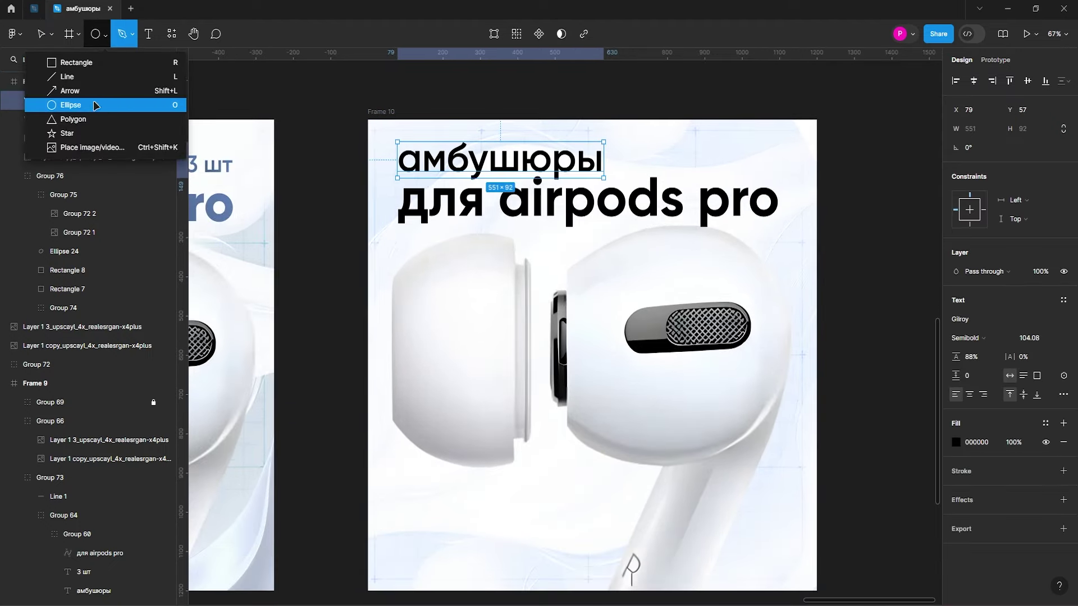
pyautogui.click(62, 74)
pyautogui.moveTo(604, 140)
pyautogui.mouseDown()
pyautogui.moveTo(381, 145)
pyautogui.moveTo(576, 168)
pyautogui.mouseUp()
# Add the text "3 шт" at the line's end and group it with the line and "амбушюры"
pyautogui.scroll(2, 380, 145)
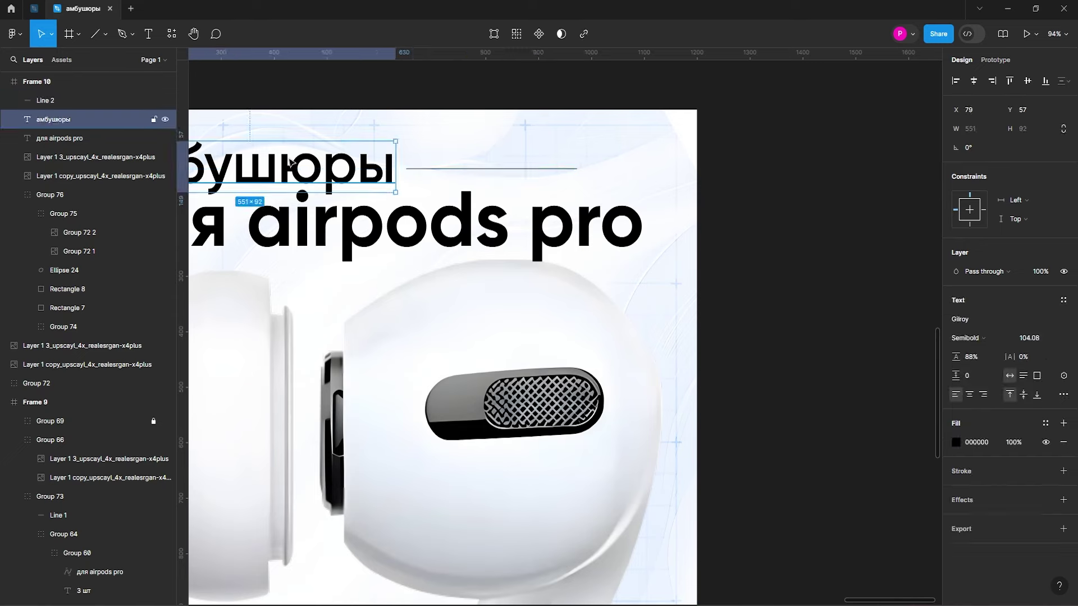
pyautogui.press('t')
pyautogui.click(461, 141)
pyautogui.write('3')
pyautogui.press('Escape')
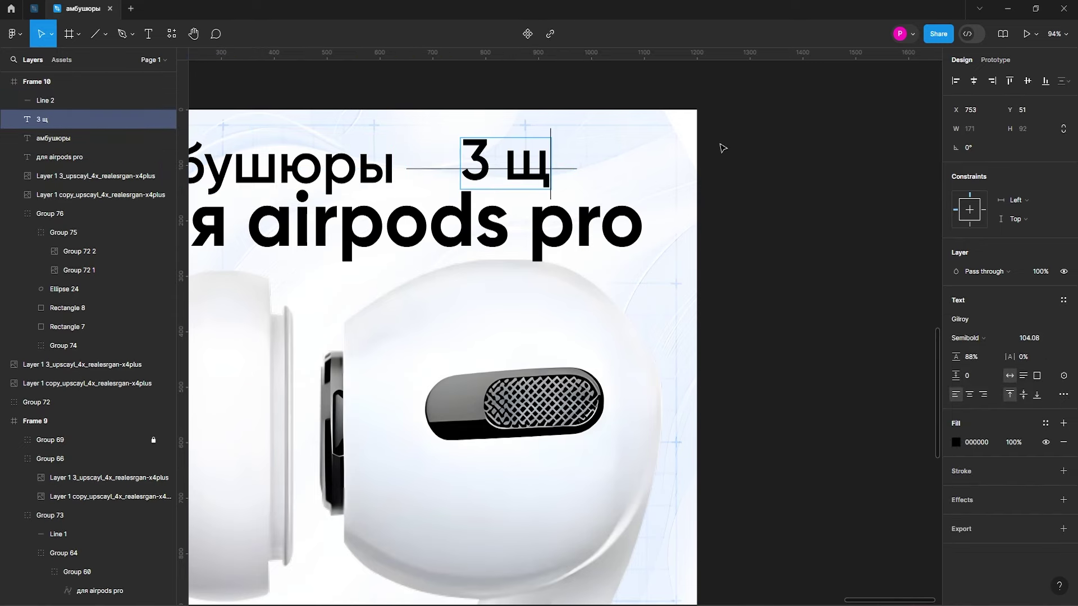
pyautogui.press('BackSpace')
pyautogui.write('шт')
pyautogui.press('Escape')
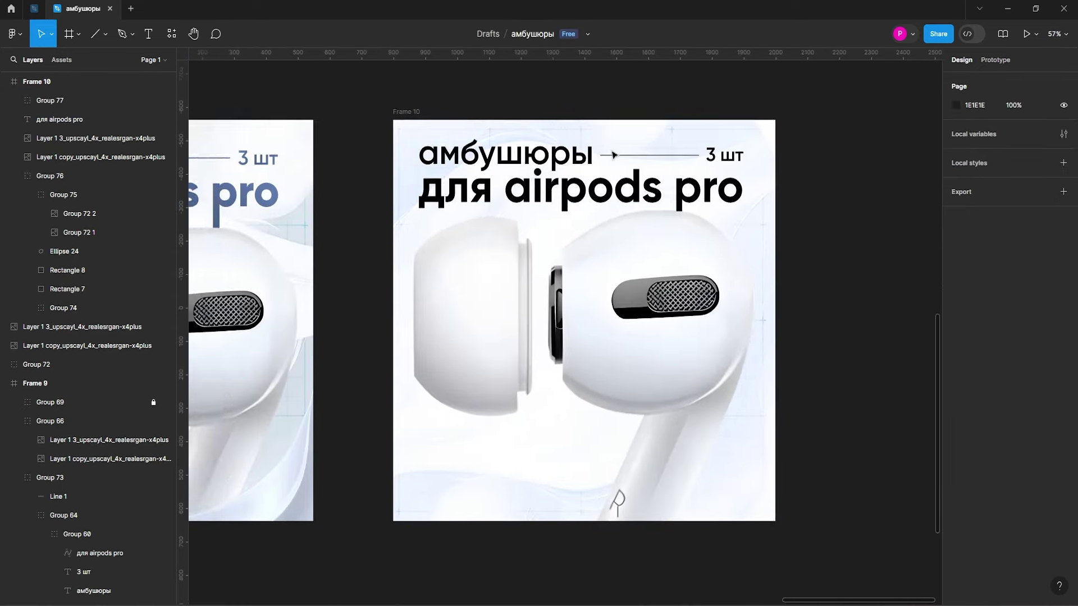
# Compare the new cover's heading and product layout with the finished cover in Frame 9
pyautogui.scroll(1, 593, 138)
pyautogui.scroll(1, 561, 168)
pyautogui.scroll(-1, 487, 232)
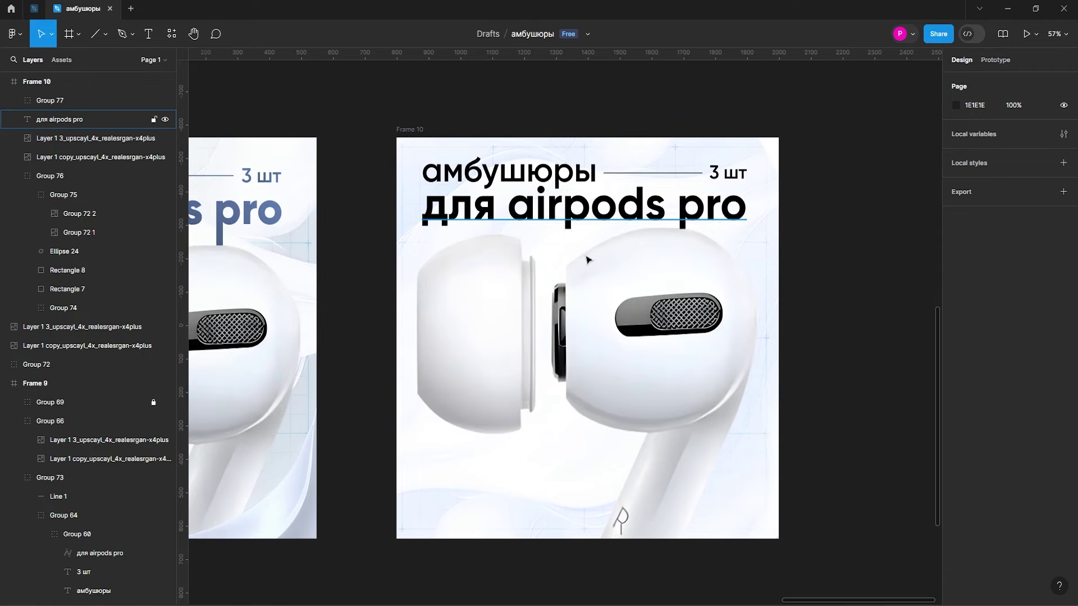
pyautogui.scroll(-2, 487, 233)
pyautogui.hscroll(1, 497, 157)
pyautogui.hscroll(-2, 497, 169)
pyautogui.hscroll(2, 488, 185)
pyautogui.scroll(2, 481, 199)
pyautogui.scroll(-2, 457, 151)
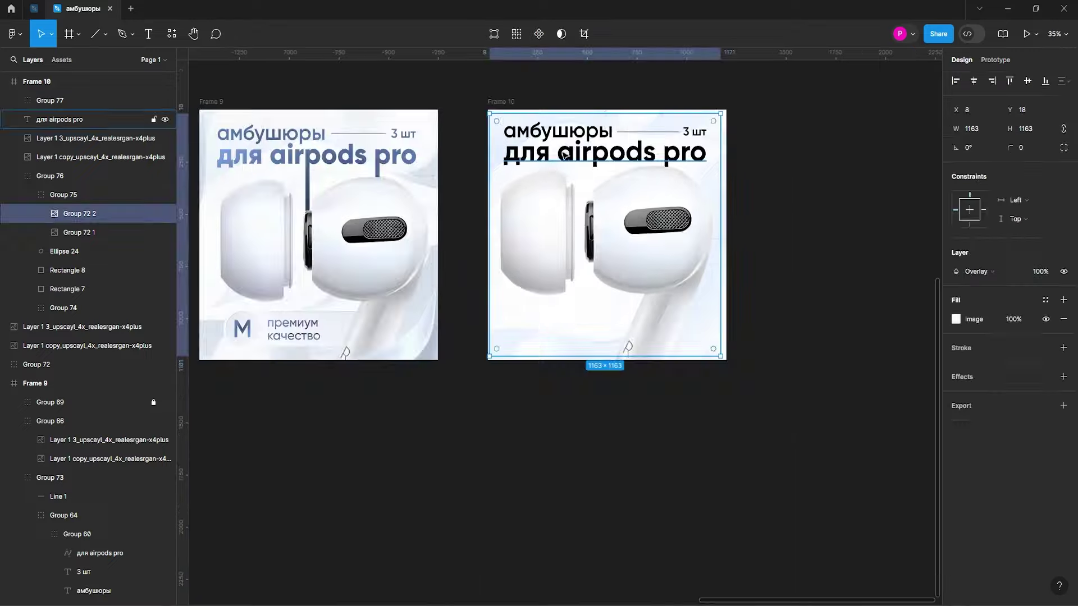
# Change the fill of the "для airpods pro" text from solid to a radial gradient
pyautogui.click(640, 155)
pyautogui.hscroll(2, 730, 253)
pyautogui.click(956, 442)
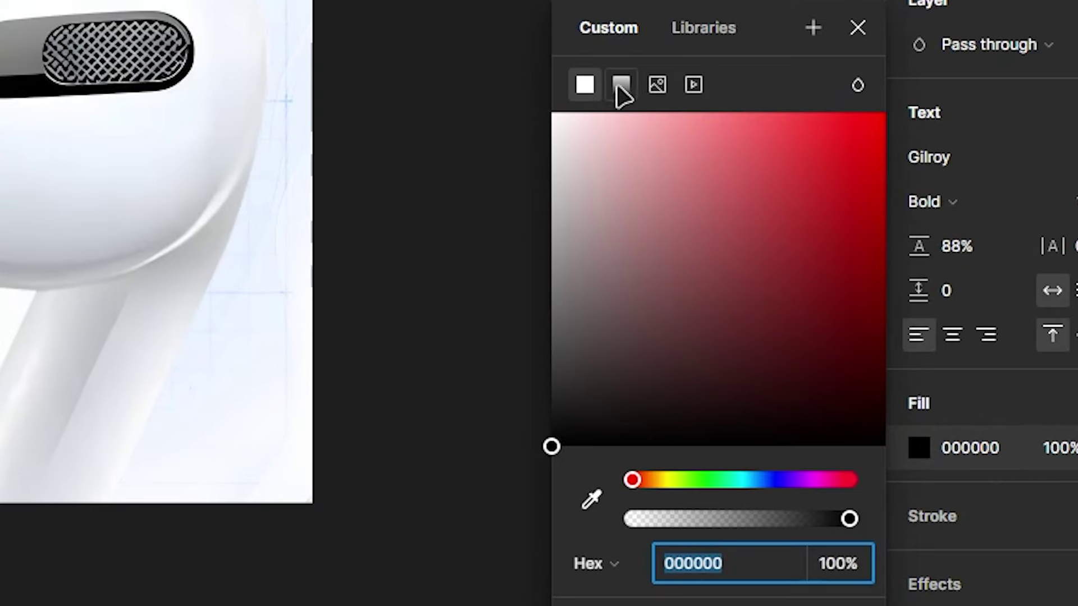
pyautogui.click(829, 288)
pyautogui.click(664, 348)
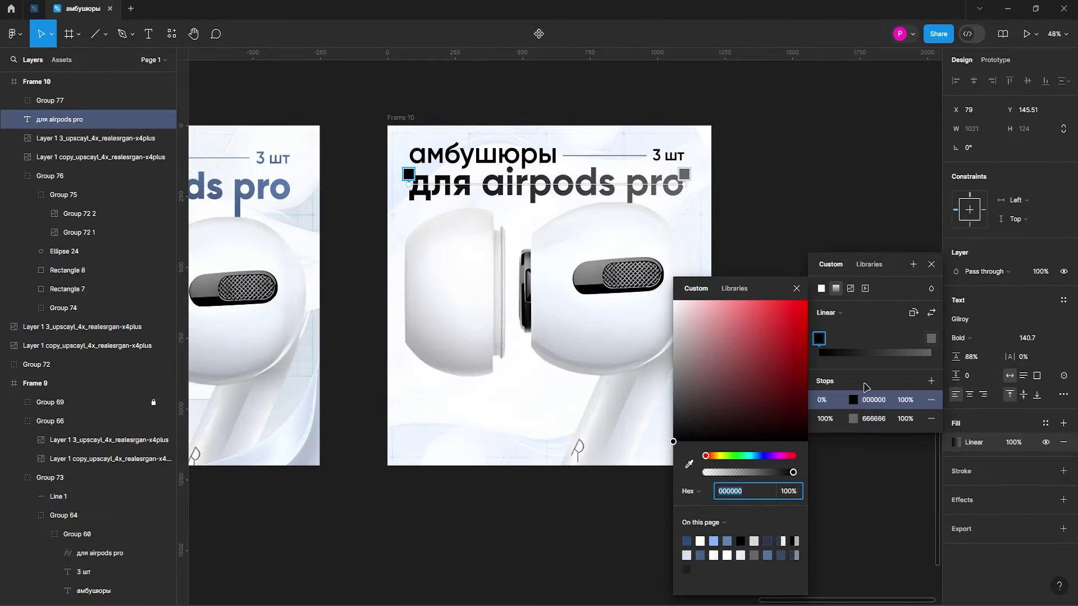
pyautogui.click(828, 313)
pyautogui.click(836, 329)
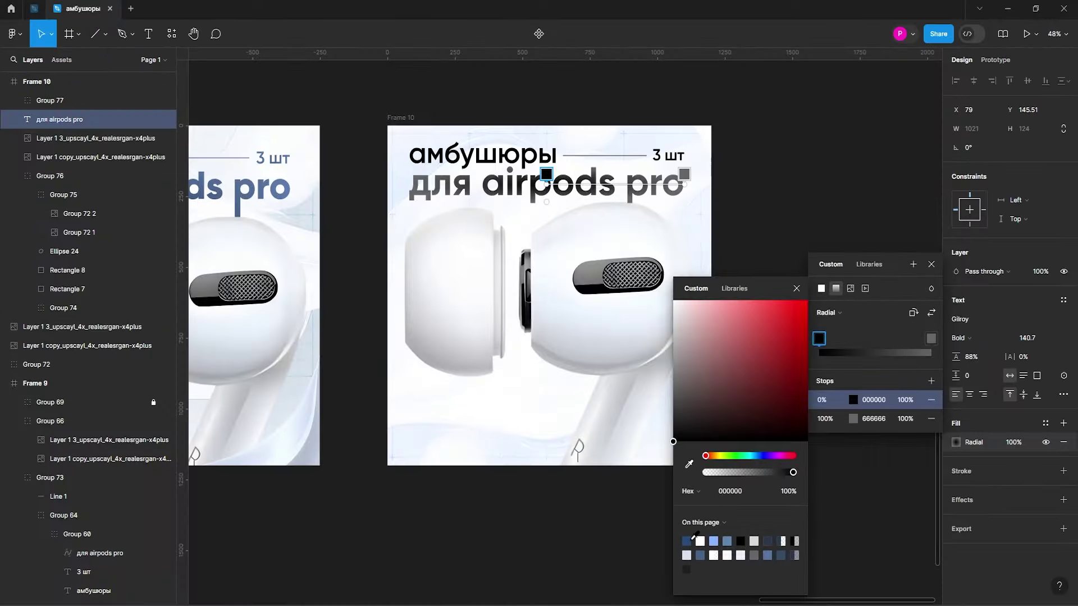
# Set the gradient's centre stop to dark blue 284B78 and its outer stop to light blue, stretching it past the text's end
pyautogui.click(687, 540)
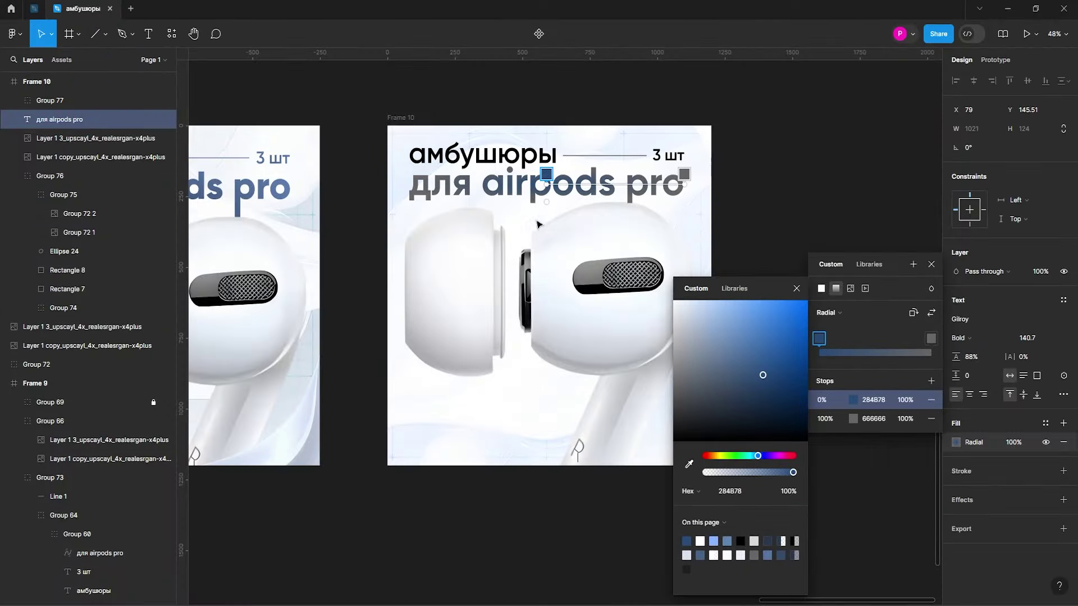
pyautogui.click(685, 174)
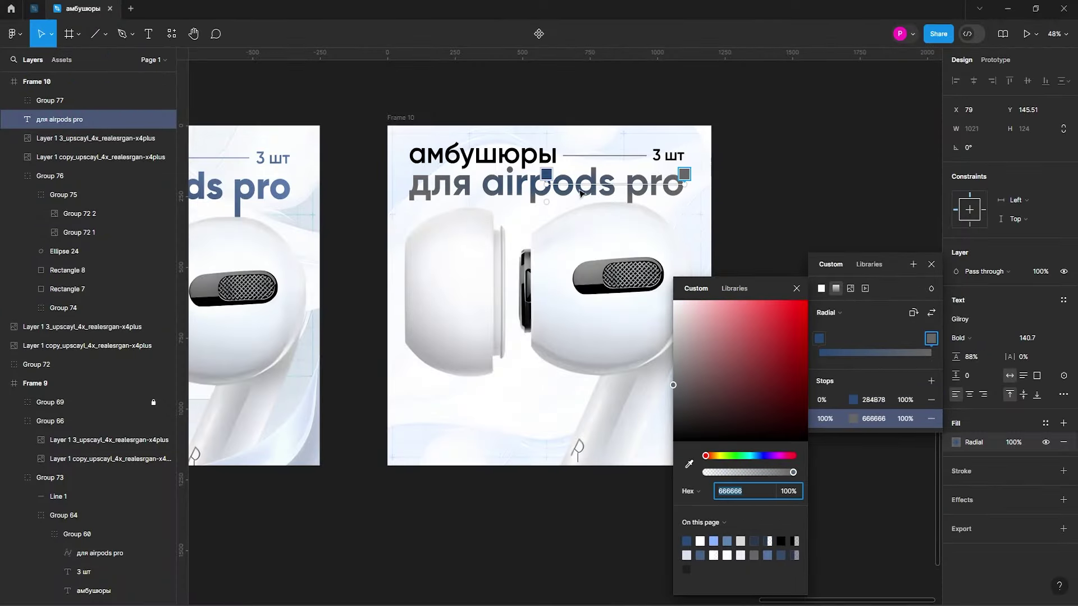
pyautogui.click(713, 540)
pyautogui.moveTo(684, 174); pyautogui.dragTo(777, 169)
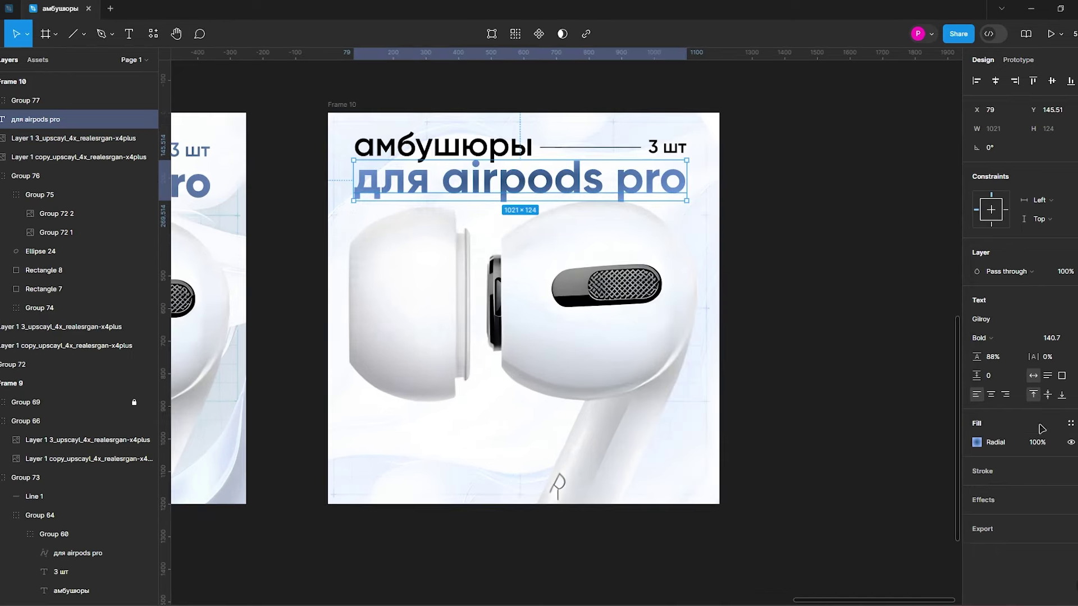
# Copy the radial gradient fill from "для airpods pro" to the "амбушюры" and "3 шт" texts
pyautogui.click(1060, 449)
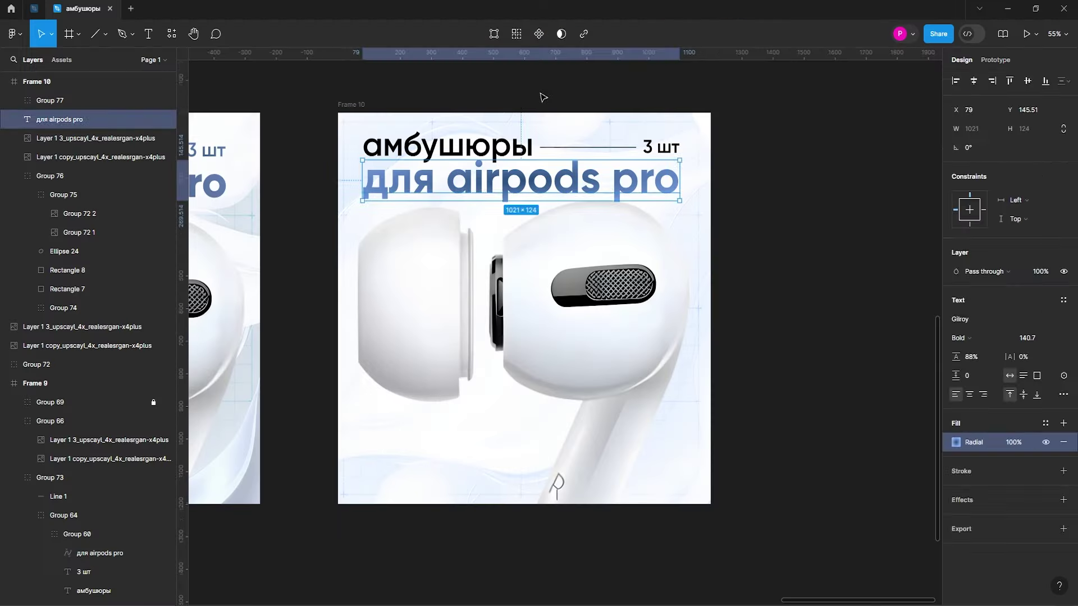
pyautogui.click(542, 96)
pyautogui.click(447, 150)
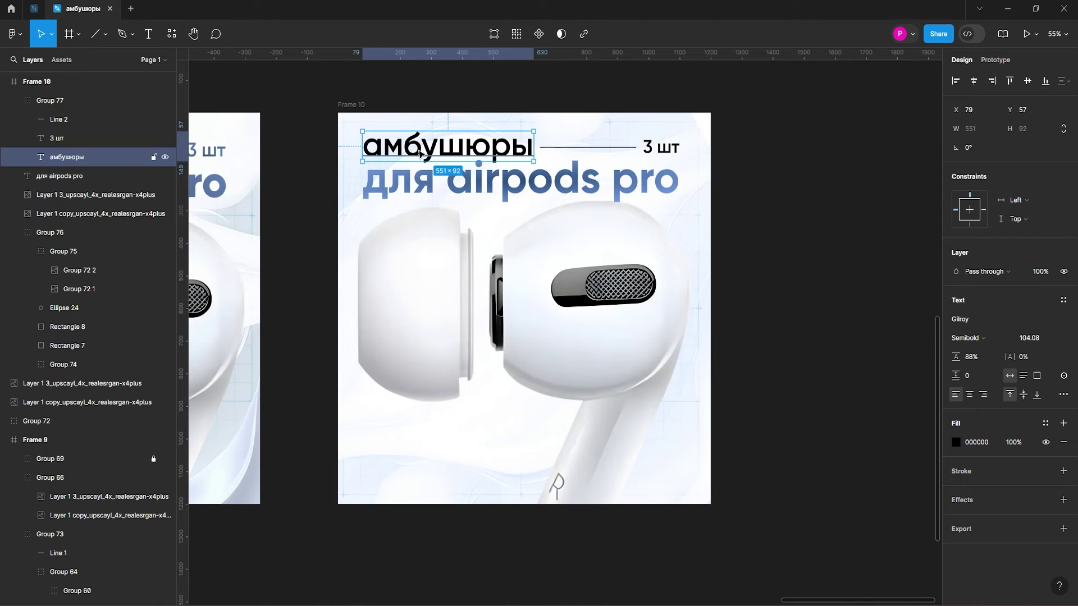
pyautogui.click(661, 147)
# Recolor the line between the two texts with blue 4F75AF sampled from the heading
pyautogui.scroll(5, 705, 136)
pyautogui.scroll(3, 706, 135)
pyautogui.click(522, 143)
pyautogui.click(956, 348)
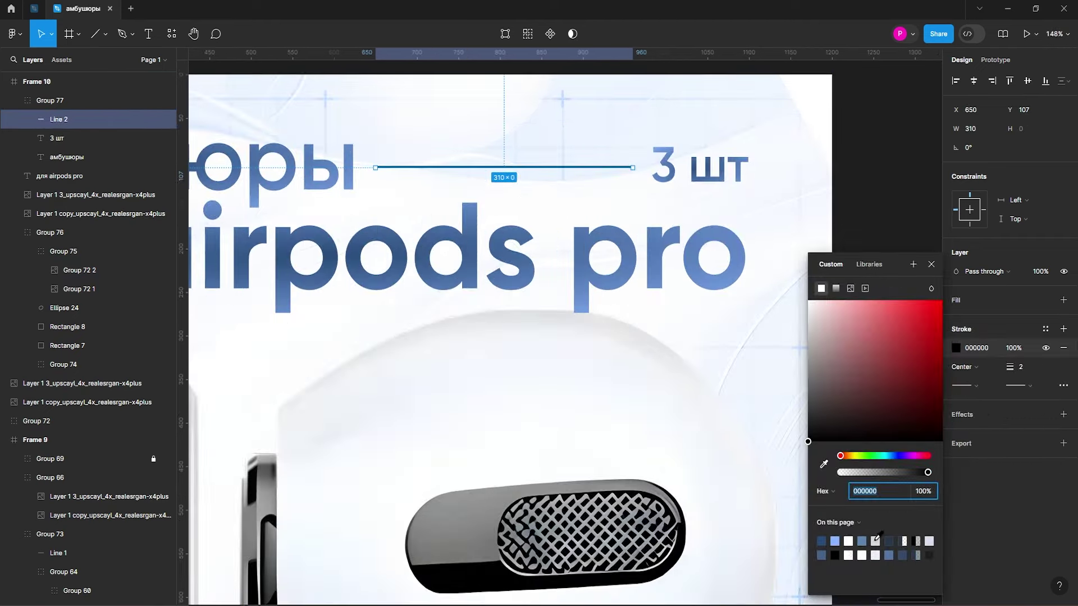
pyautogui.click(862, 541)
pyautogui.click(823, 464)
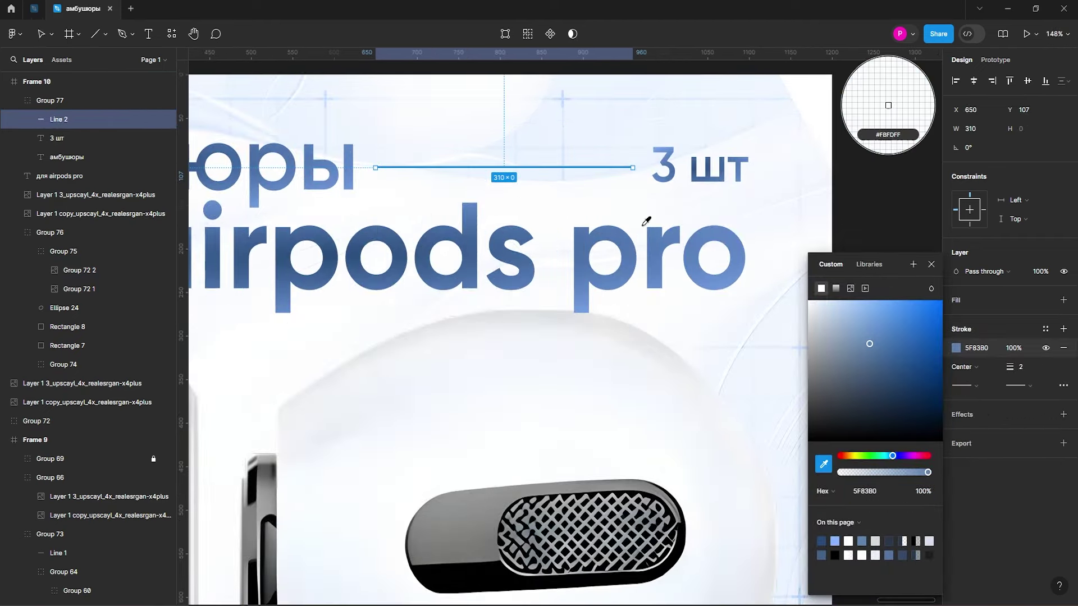
pyautogui.click(473, 216)
# Group all the heading elements and scale the group down to about 963 wide
pyautogui.scroll(-5, 473, 215)
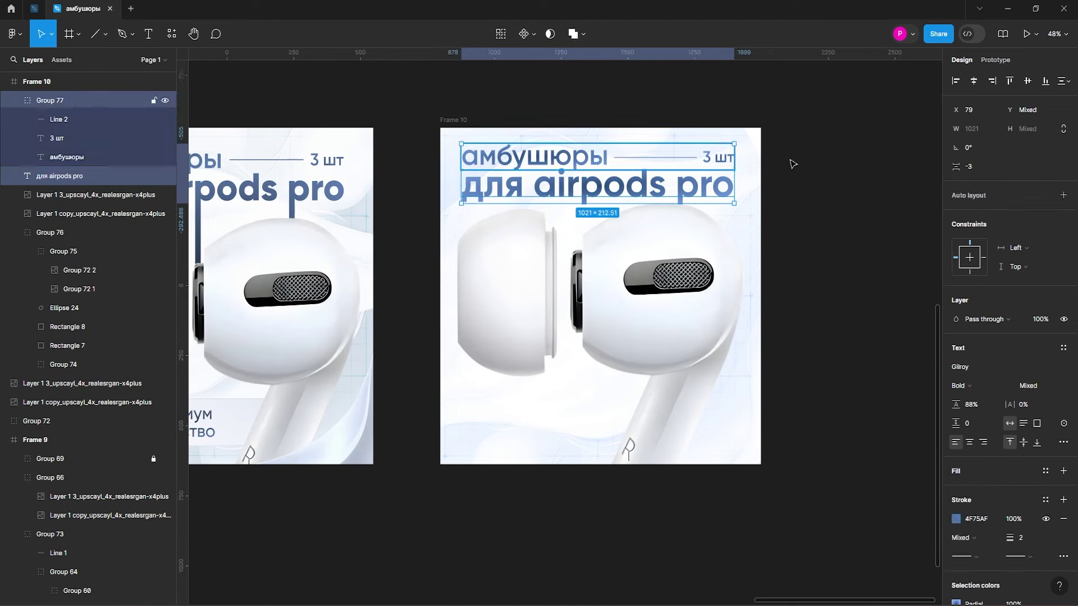
pyautogui.hotkey('ctrl', 'g')
pyautogui.press('k')
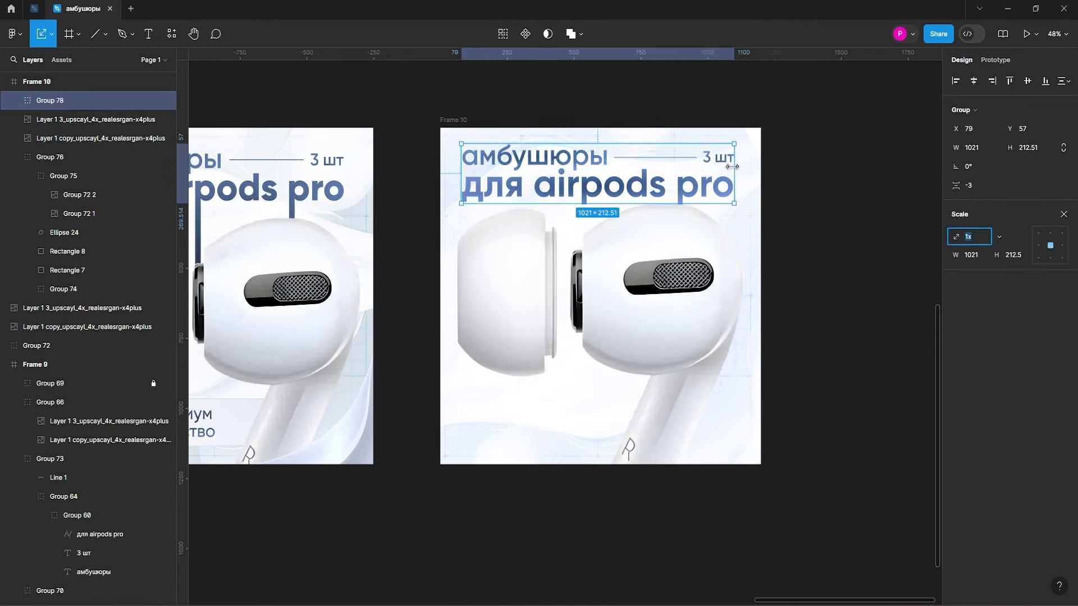
pyautogui.click(816, 197)
pyautogui.scroll(-3, 816, 197)
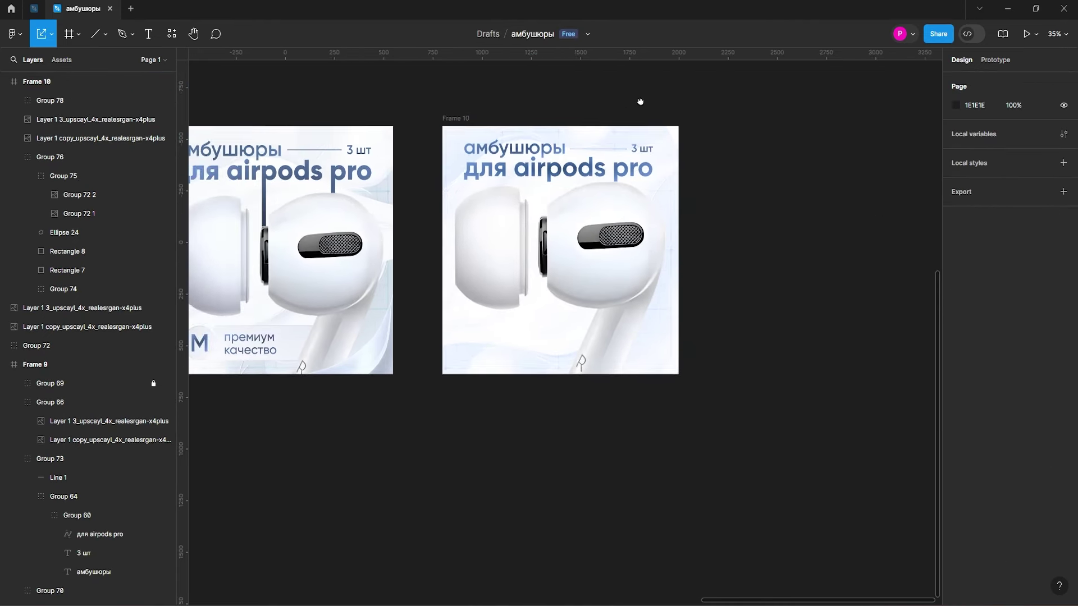
# Convert the "для airpods pro" text into separate letter vectors with Outline stroke
pyautogui.press('v')
pyautogui.scroll(3, 532, 169)
pyautogui.doubleClick(512, 187)
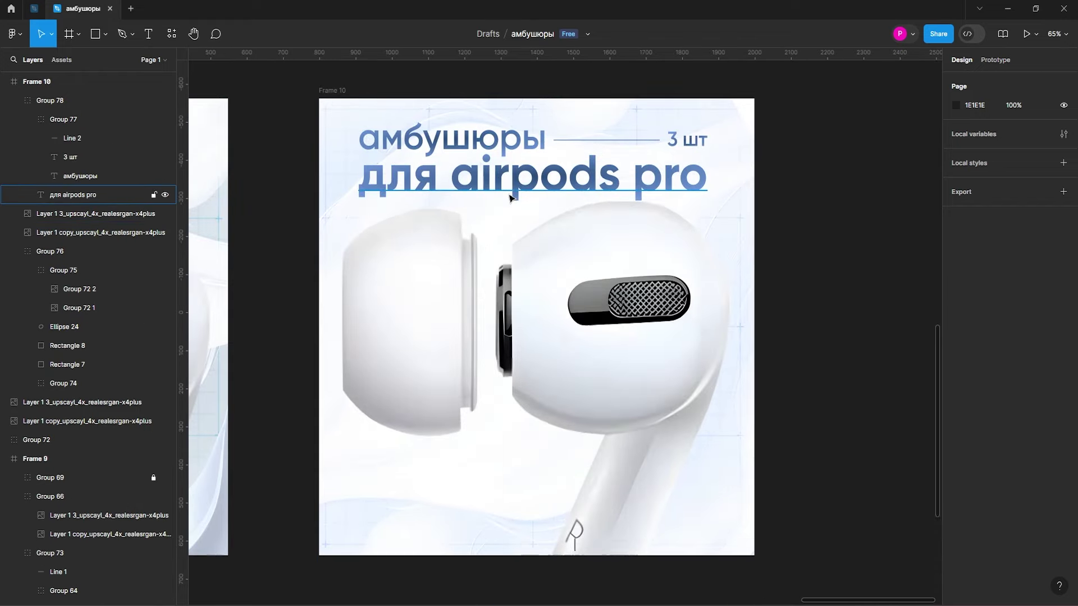
pyautogui.rightClick(533, 187)
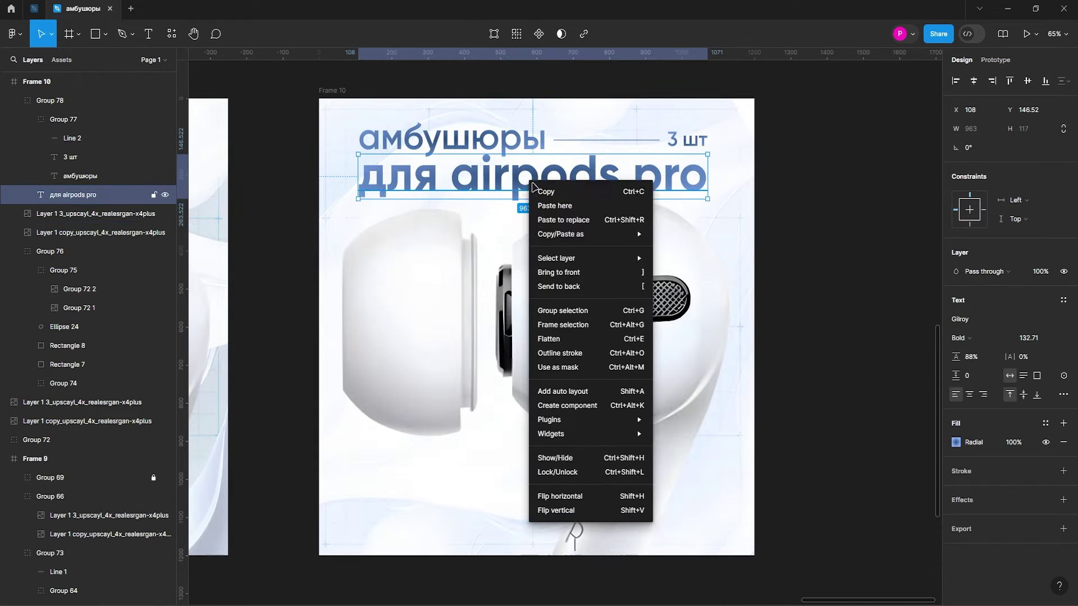
pyautogui.click(560, 353)
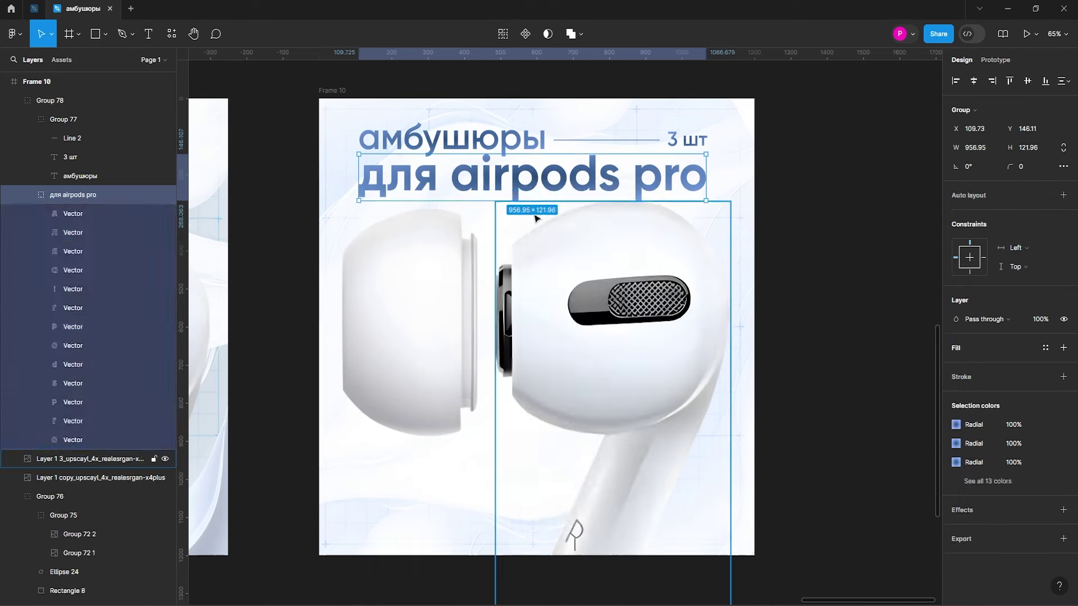
# Open the outlined letter "p" in the middle of "airpods" for vector point editing
pyautogui.click(524, 183)
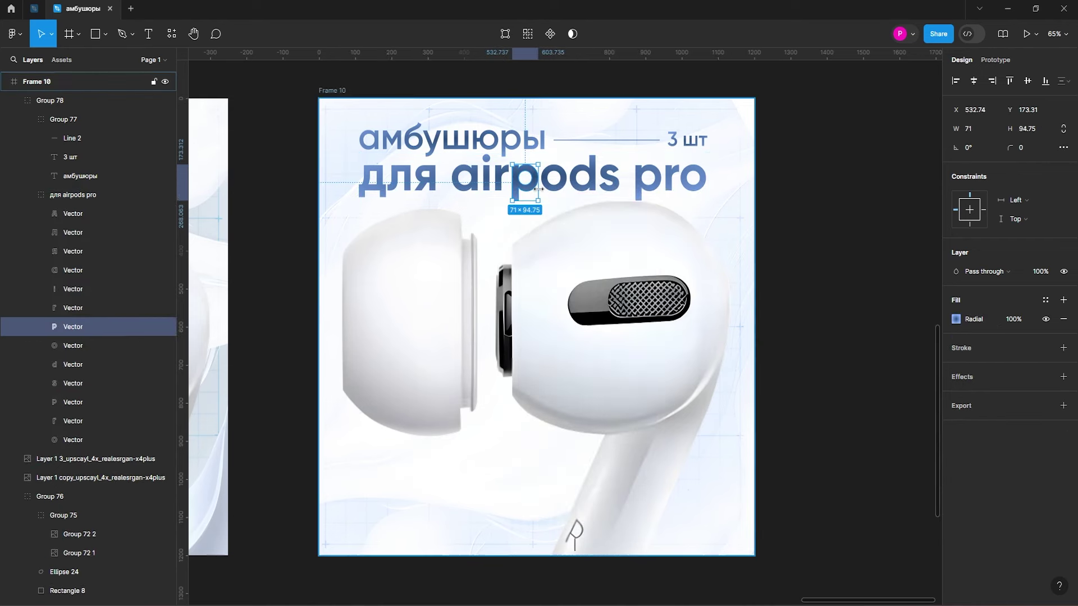
pyautogui.scroll(5, 458, 180)
pyautogui.press('Return')
pyautogui.scroll(-4, 505, 233)
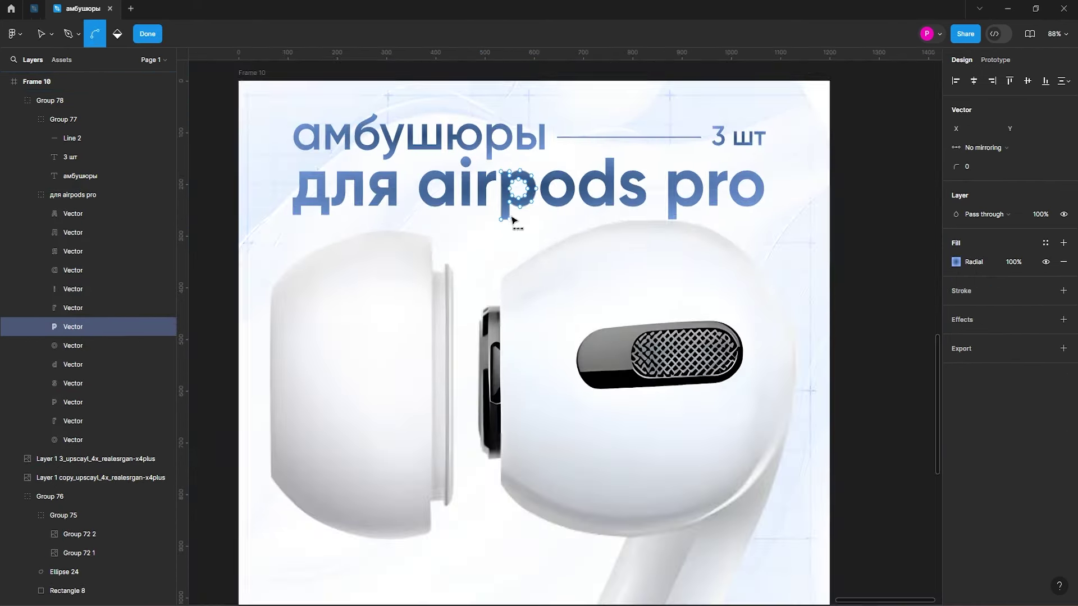